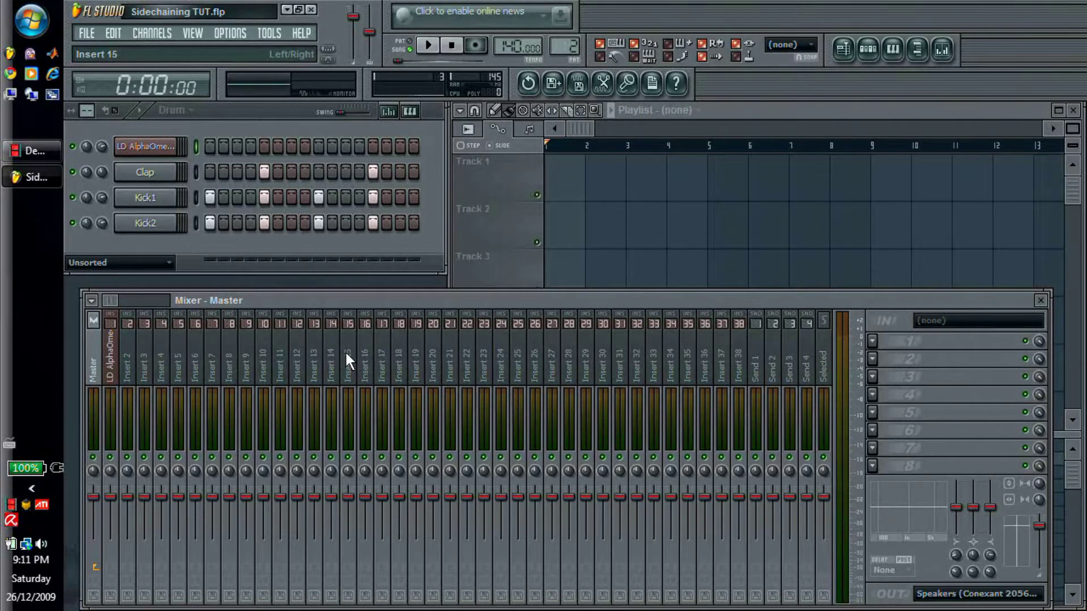
- Open the Vanguard synth on the LD AlphaOmegaMS channel and move the channel settings aside
left_click(163, 145)
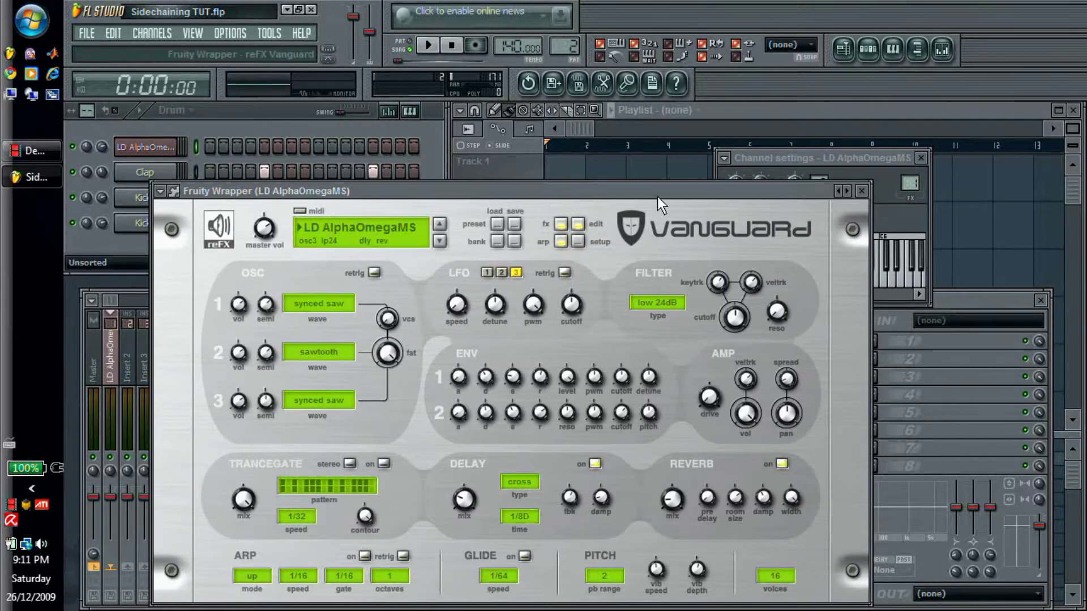
left_click_drag(658, 196, 653, 175)
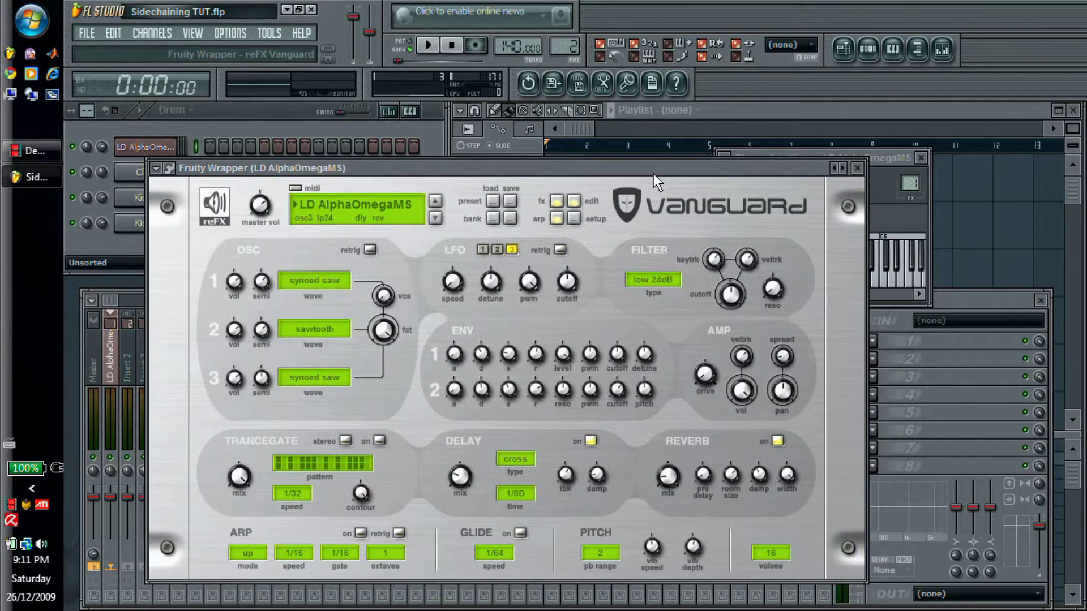
mouse_move(511, 355)
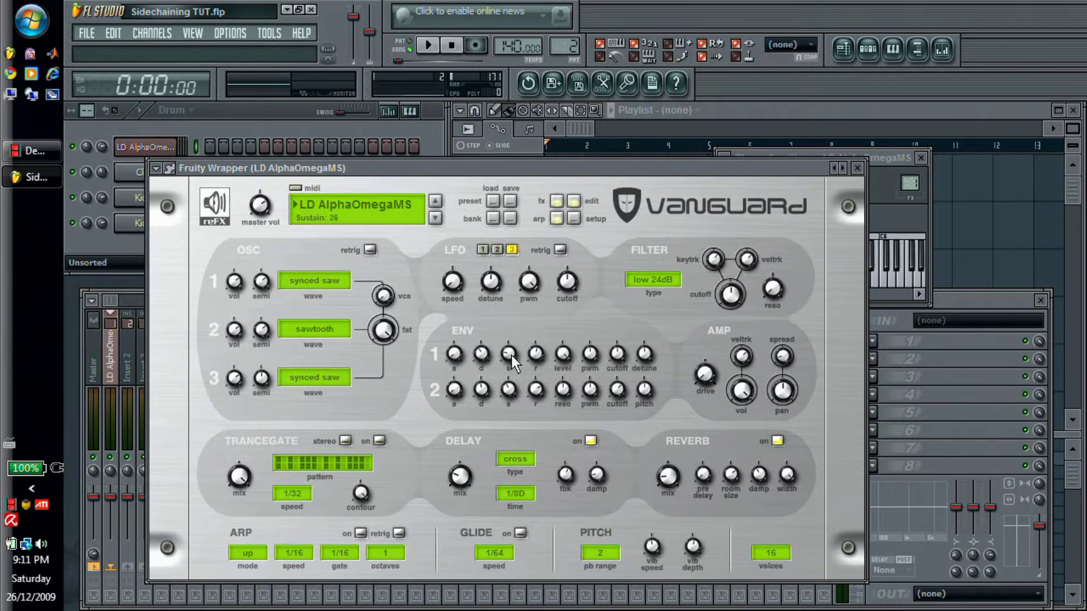
left_click_drag(867, 155, 961, 149)
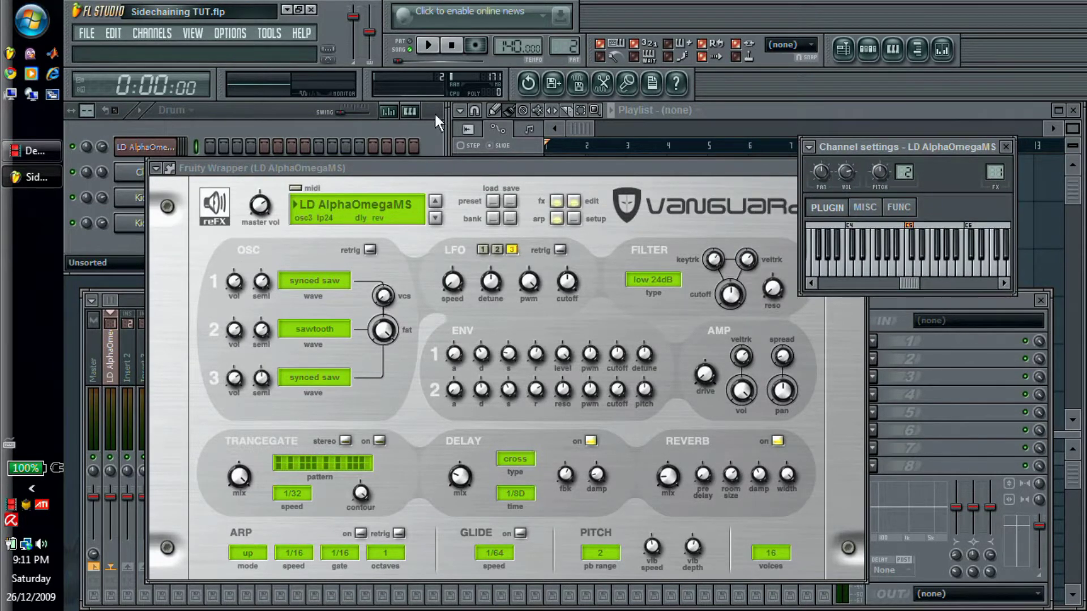
- Play the track from the playlist in SONG mode, then stop playback
left_click(727, 116)
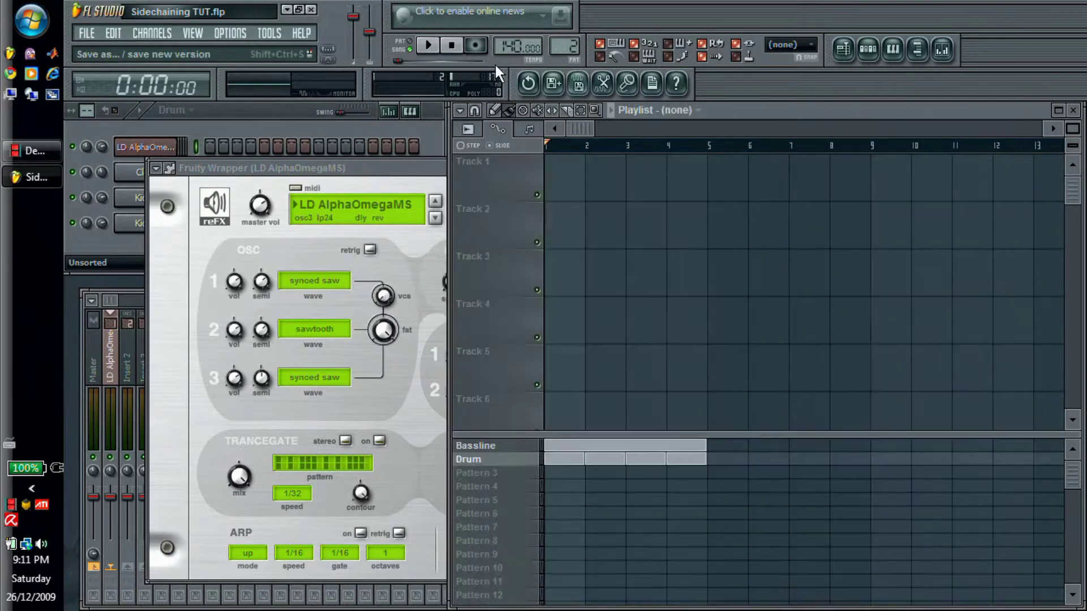
left_click(429, 46)
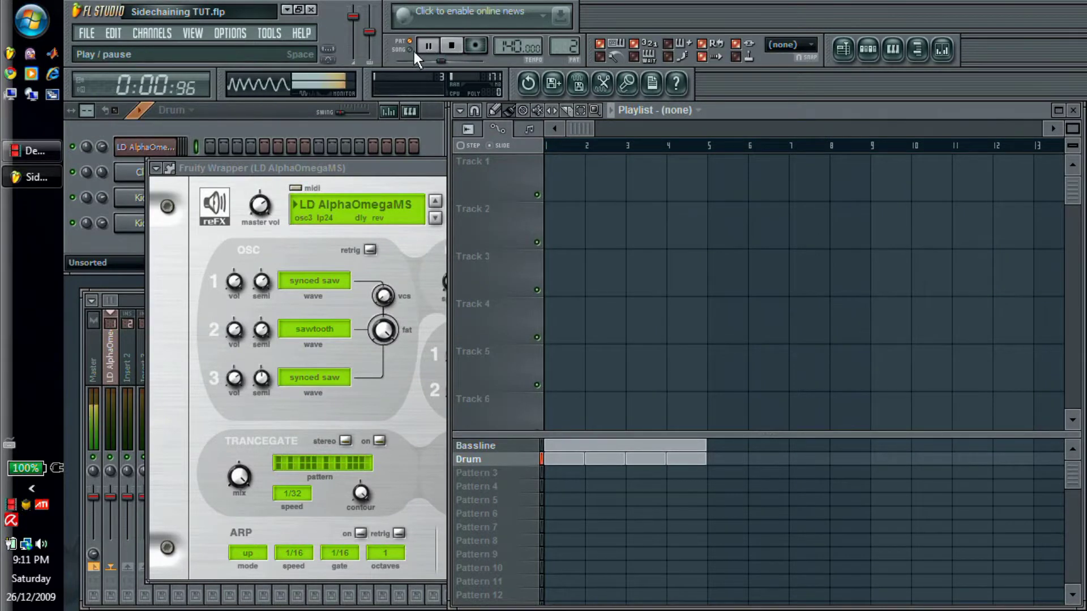
left_click(408, 49)
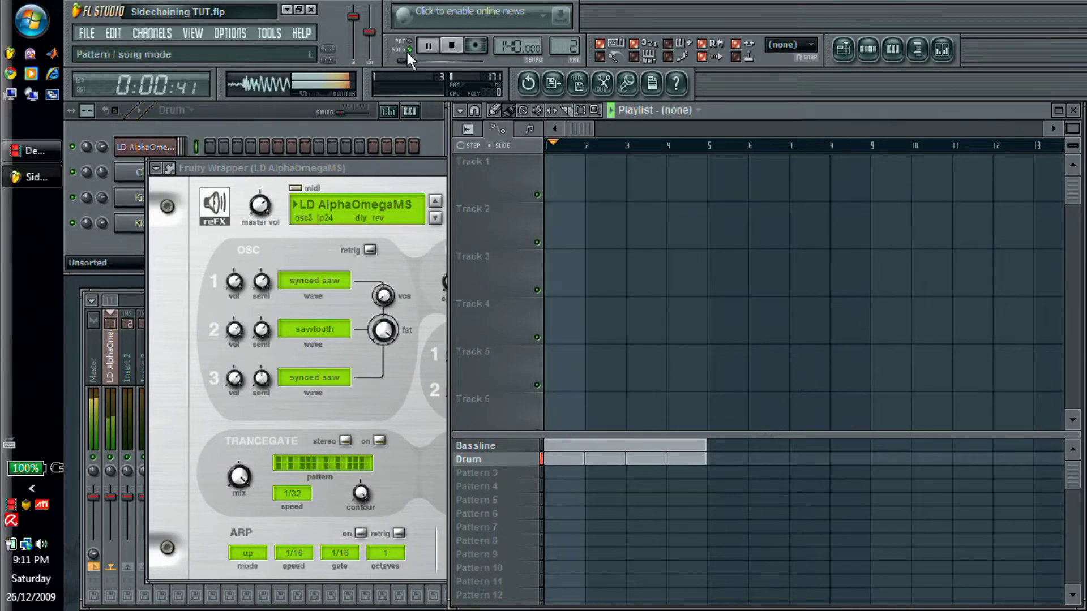
left_click(451, 44)
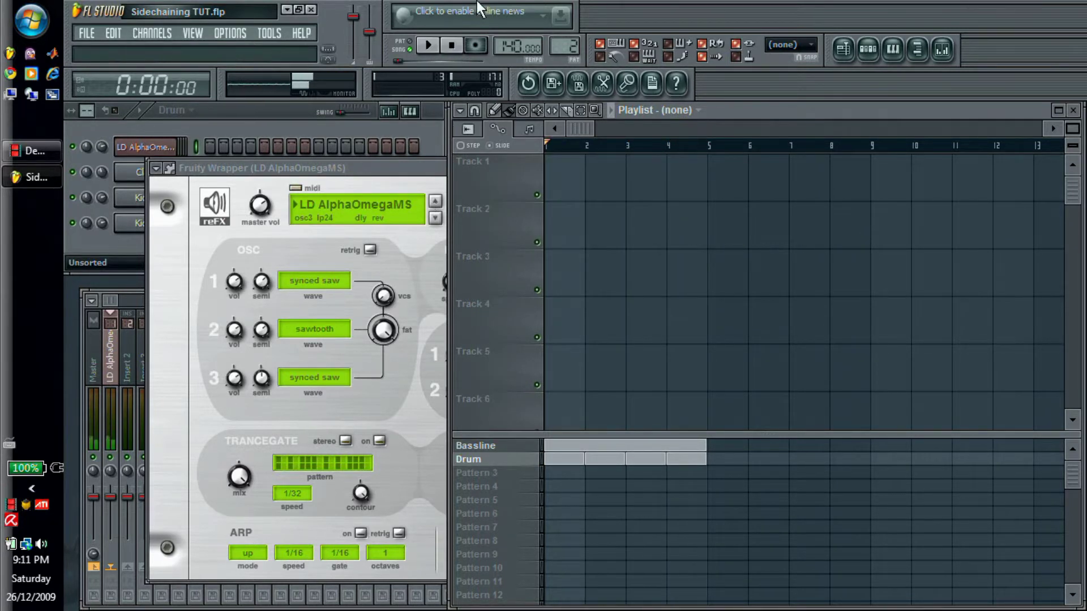
- Lower the OSC1 and OSC2 semitone pitches in Vanguard
left_click_drag(429, 169, 442, 162)
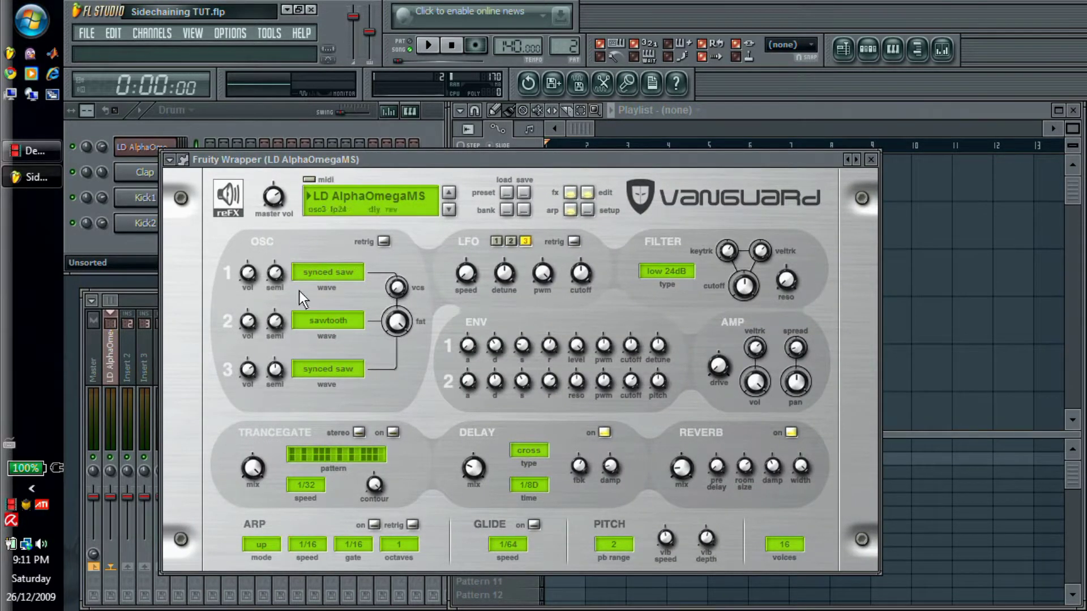
mouse_move(281, 272)
left_click_drag(282, 287, 281, 298)
mouse_move(278, 317)
left_click_drag(276, 348, 276, 348)
- Set ENV1 sustain to 127 and volume amount to 21, adjust release, and play the song
mouse_move(474, 342)
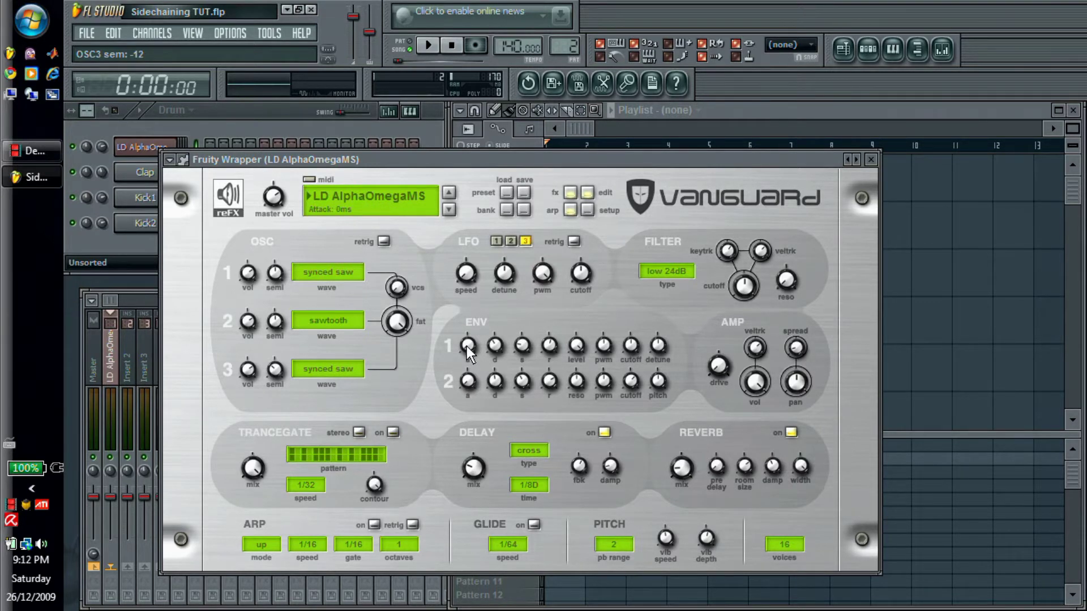
mouse_move(467, 381)
mouse_move(497, 374)
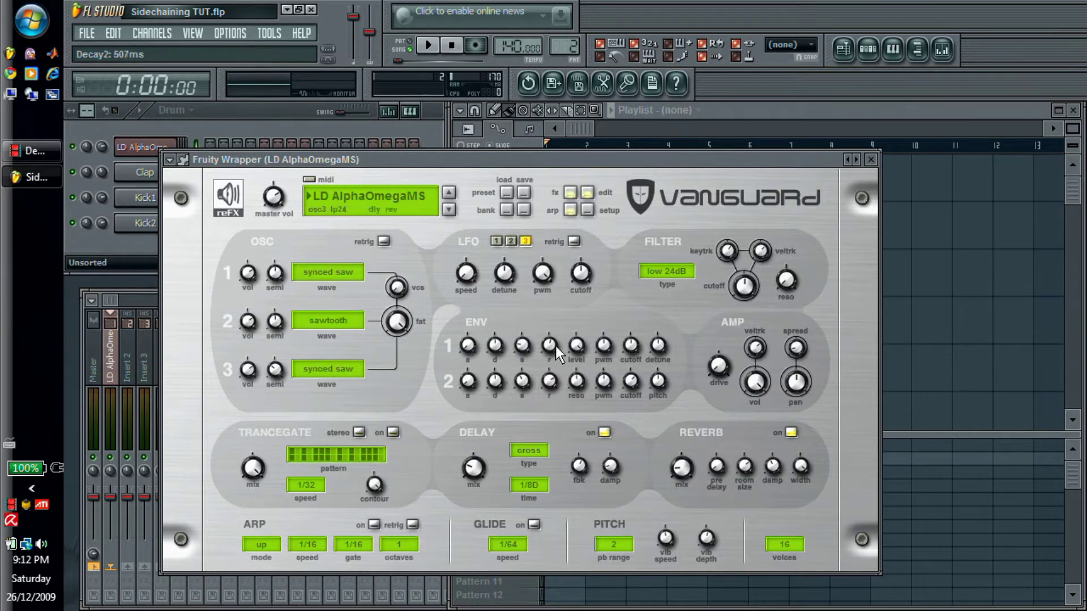
left_click_drag(519, 348, 519, 195)
mouse_move(575, 348)
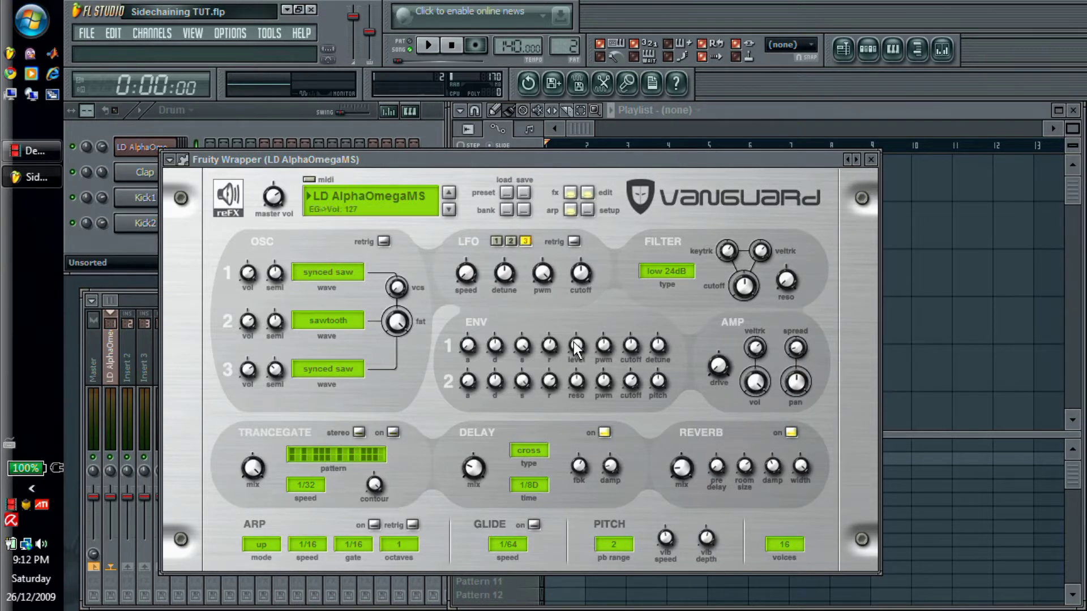
left_click_drag(574, 348, 583, 373)
left_click_drag(549, 345, 549, 334)
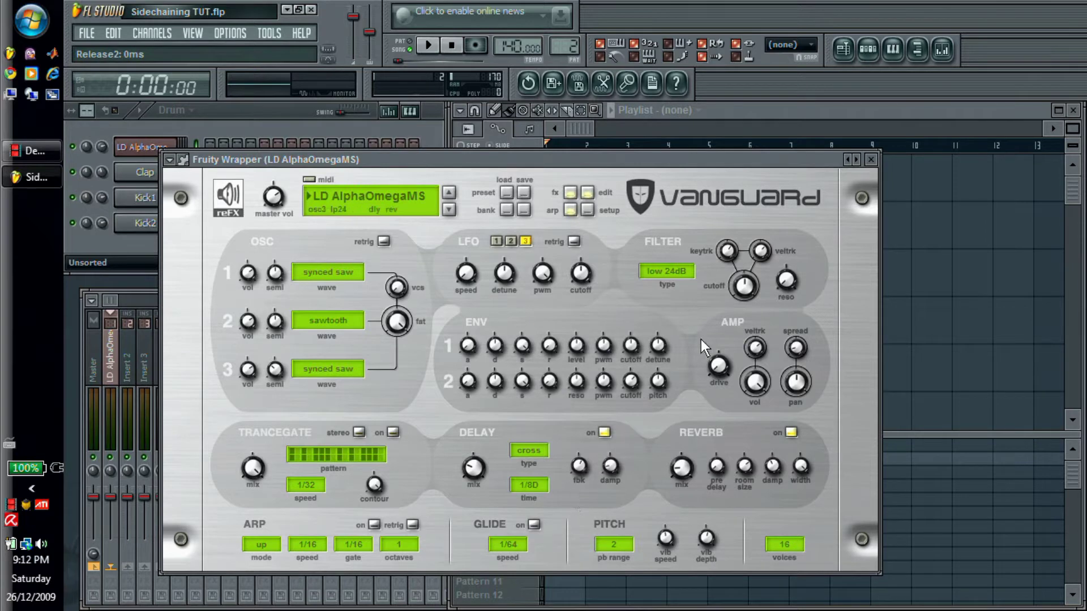
mouse_move(746, 286)
left_click(431, 44)
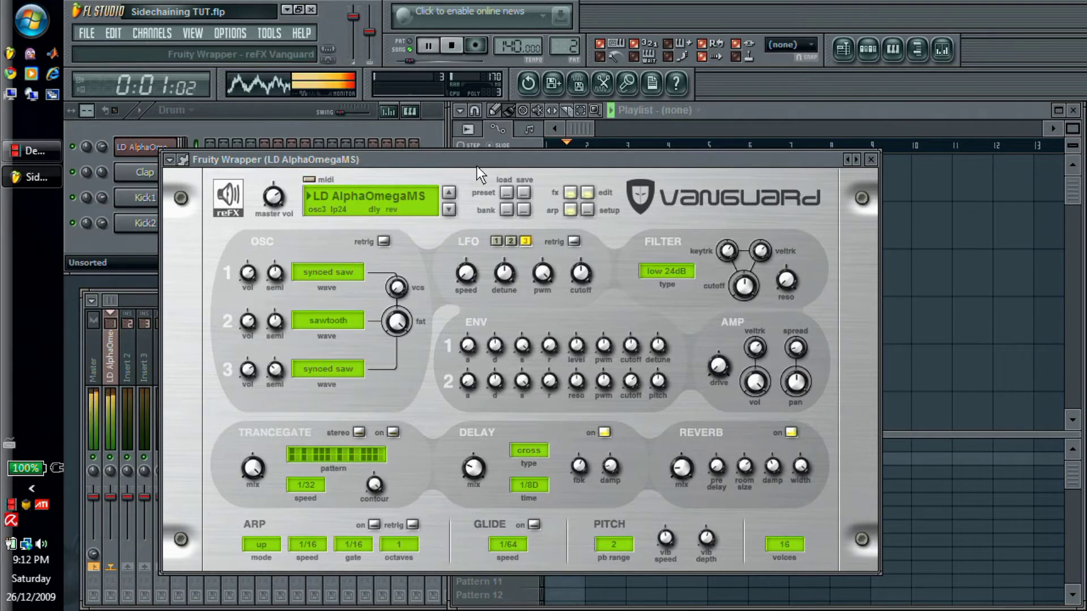
- Stop the song and disable Vanguard's Delay effect
left_click(454, 53)
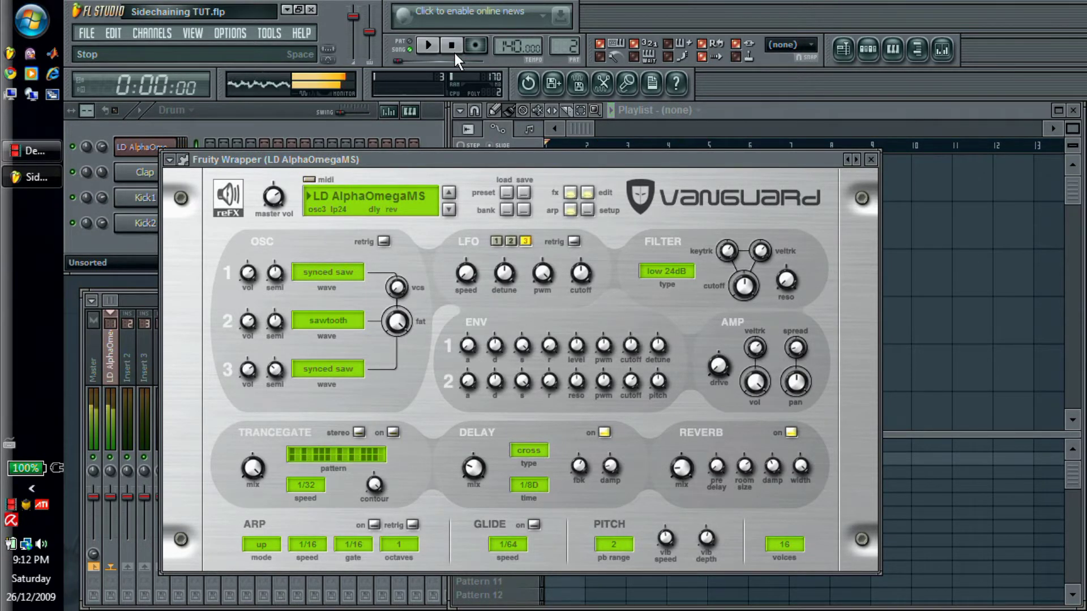
mouse_move(473, 470)
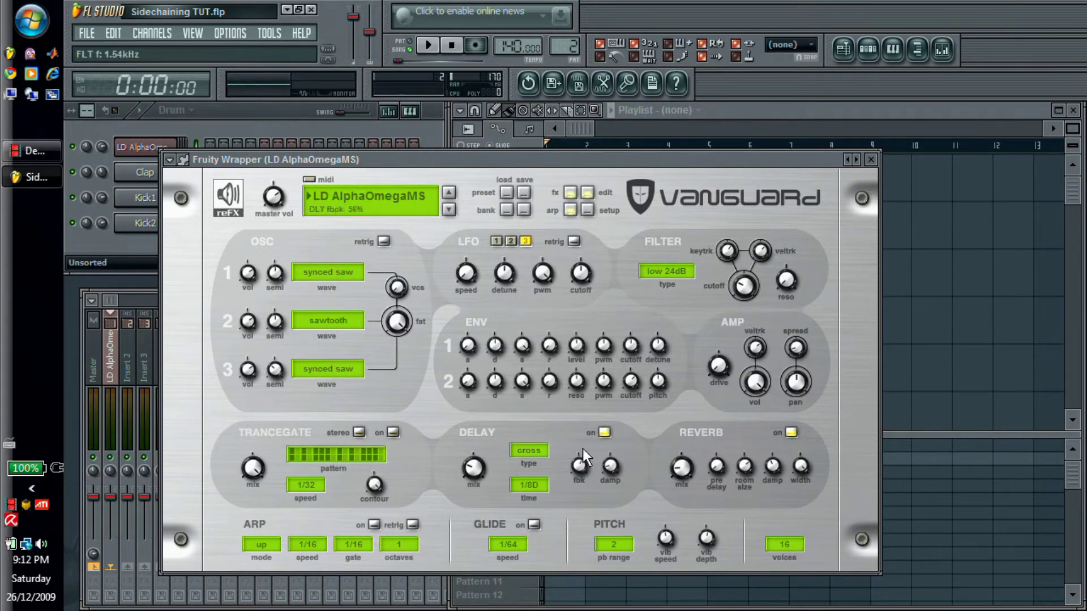
left_click(604, 432)
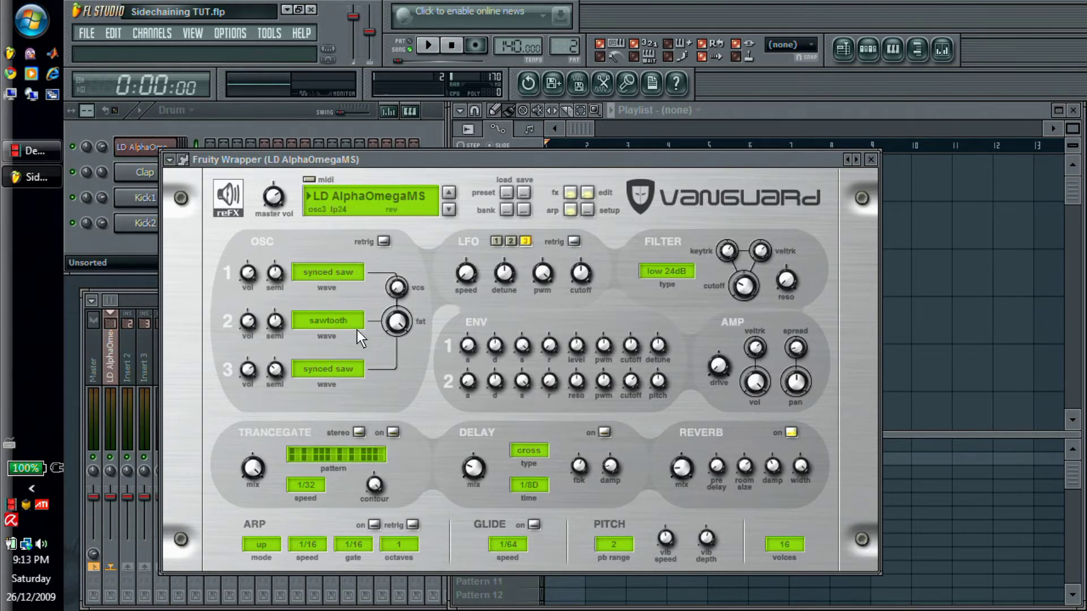
- Close the Vanguard synth and expand the mixer to show every insert
left_click(872, 163)
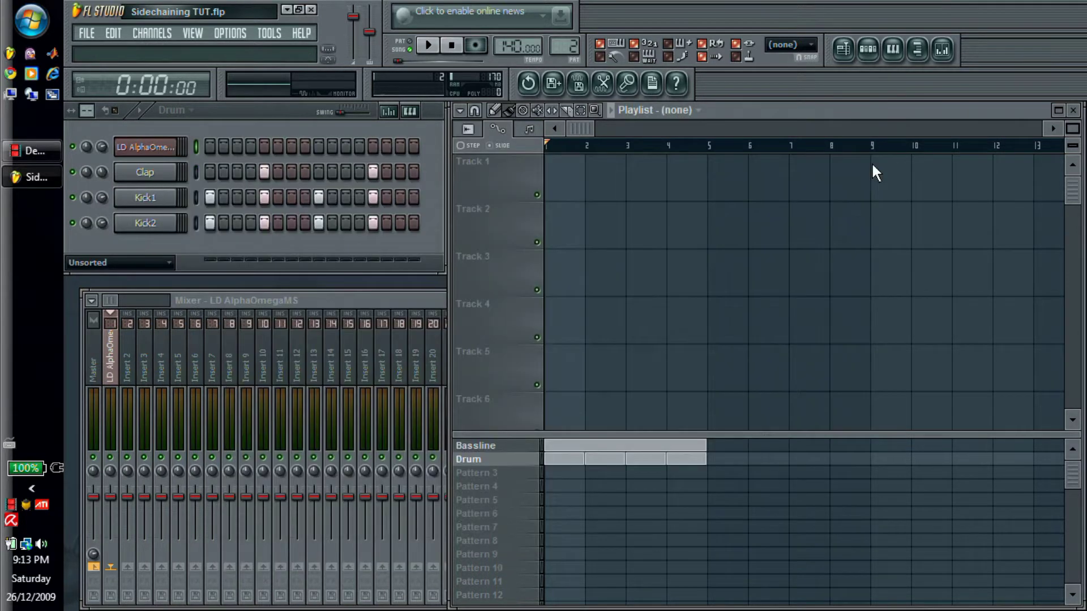
double_click(392, 300)
mouse_move(392, 300)
left_mouse_down()
mouse_move(414, 287)
mouse_move(396, 291)
left_mouse_up()
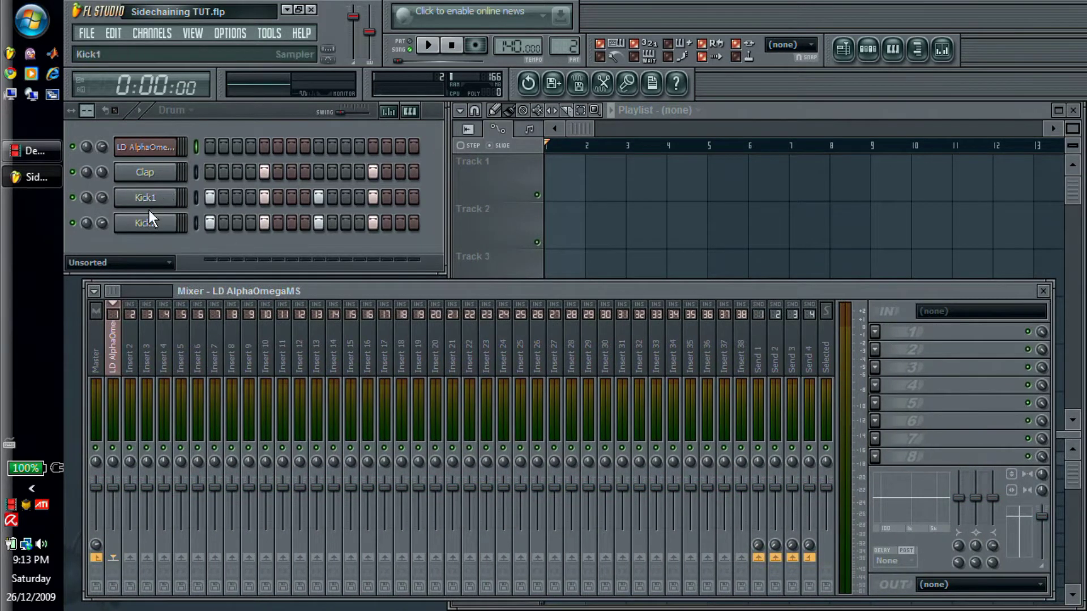
- Add a new Fruit Kick channel to the channel rack
left_click(160, 33)
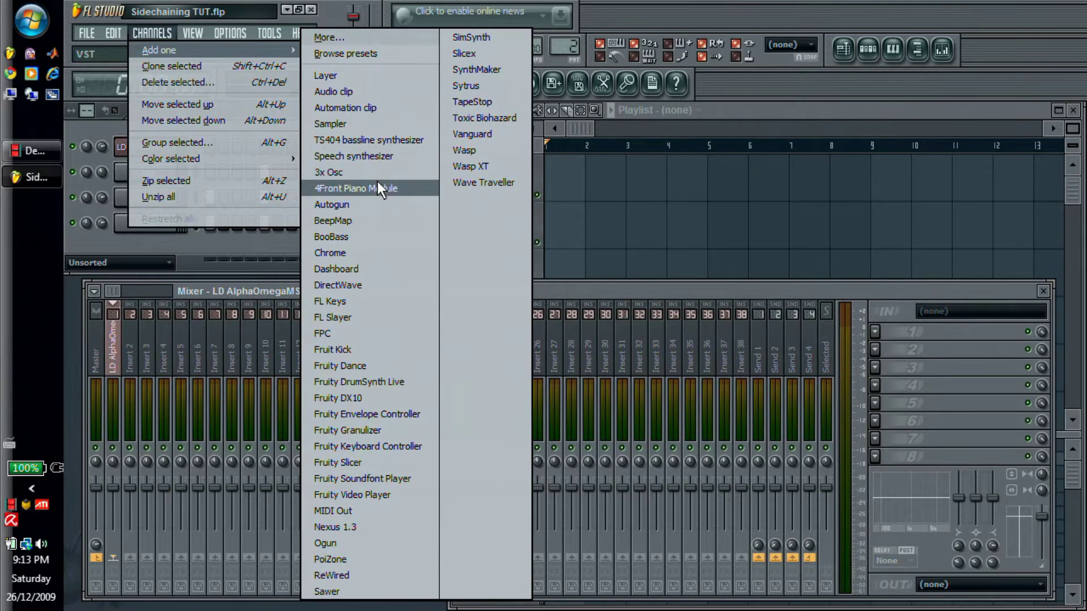
left_click(430, 348)
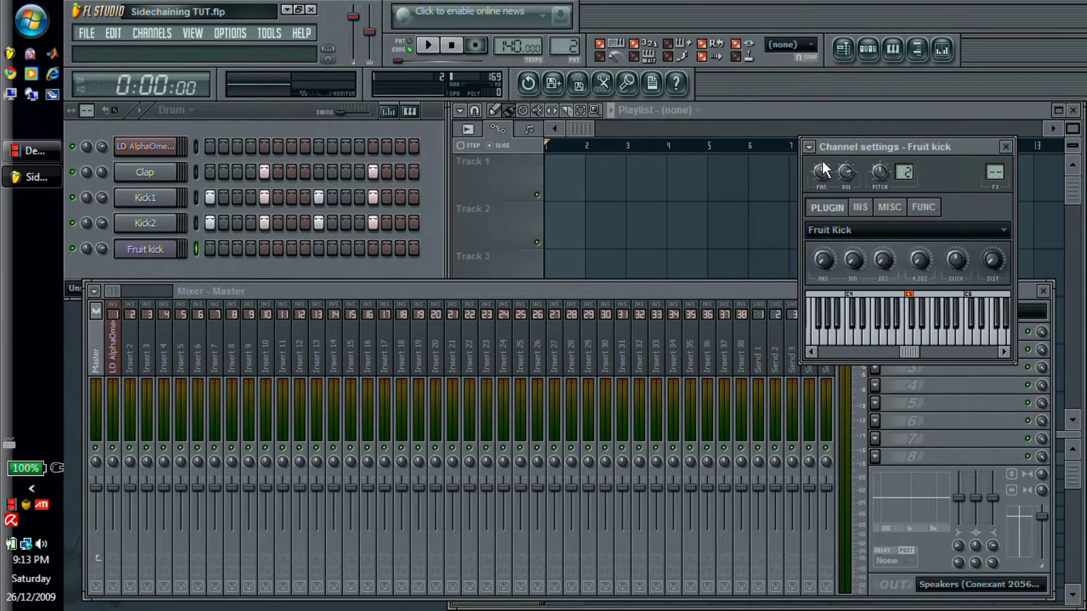
left_click(296, 283)
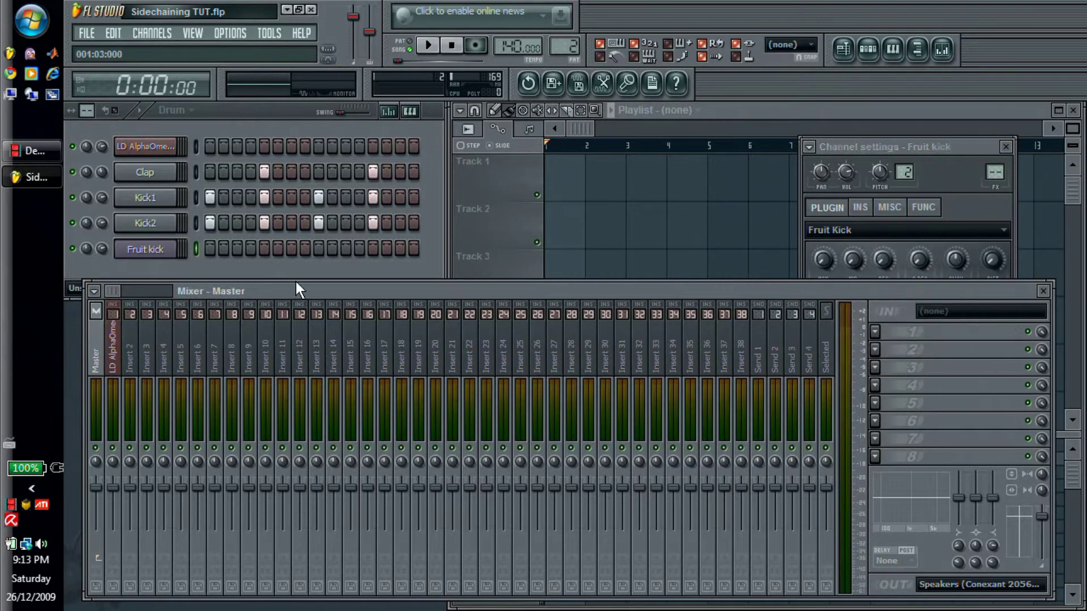
- Rename the empty Pattern 3 to 'SideChain'
left_click(534, 278)
left_click(513, 473)
right_click(514, 471)
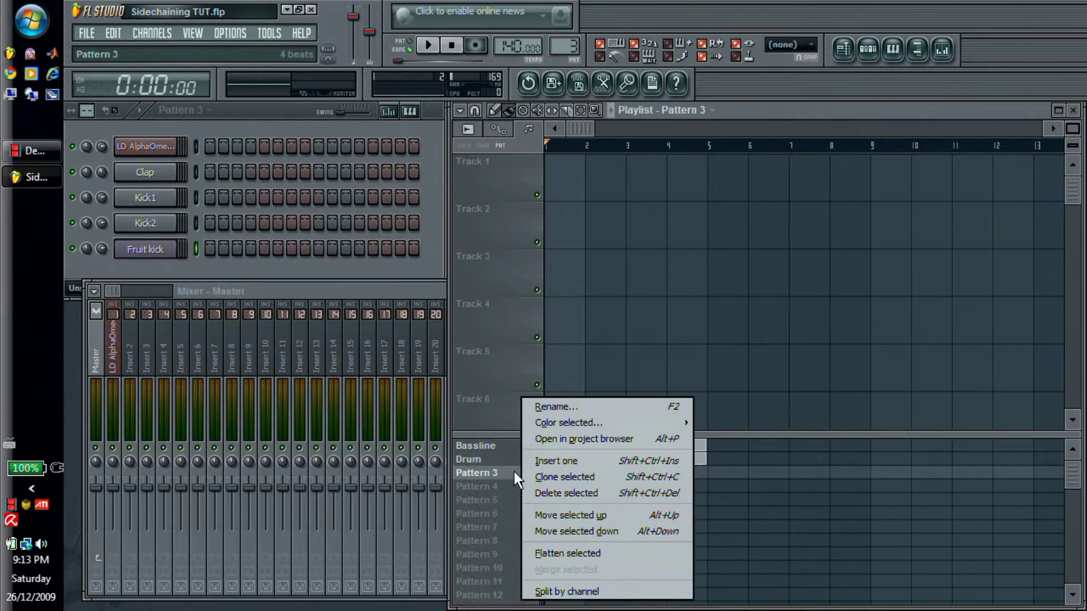
left_click(585, 400)
type("SideChain")
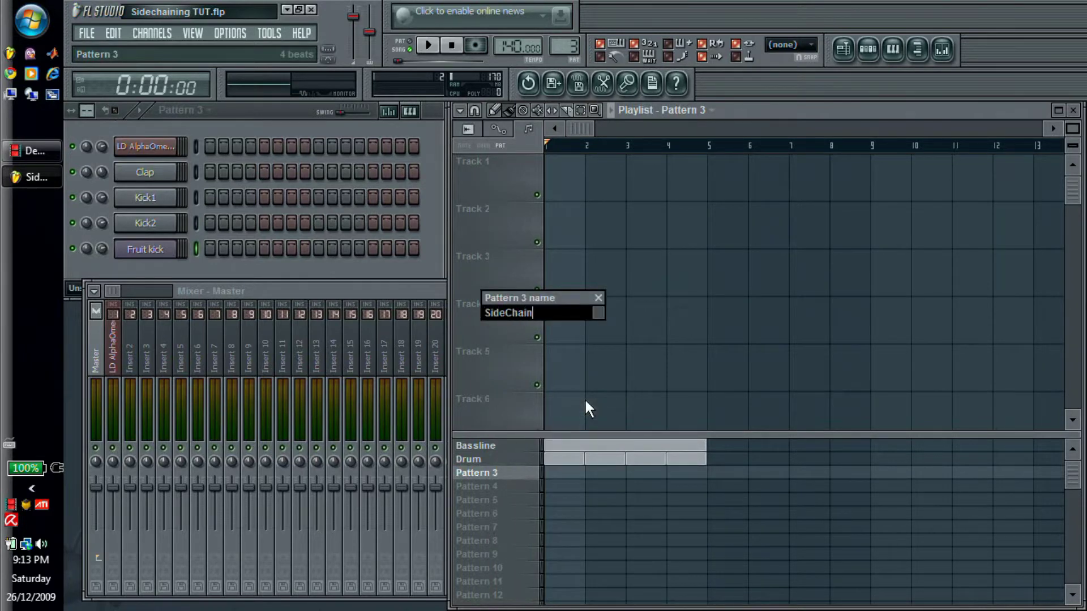
key("Return")
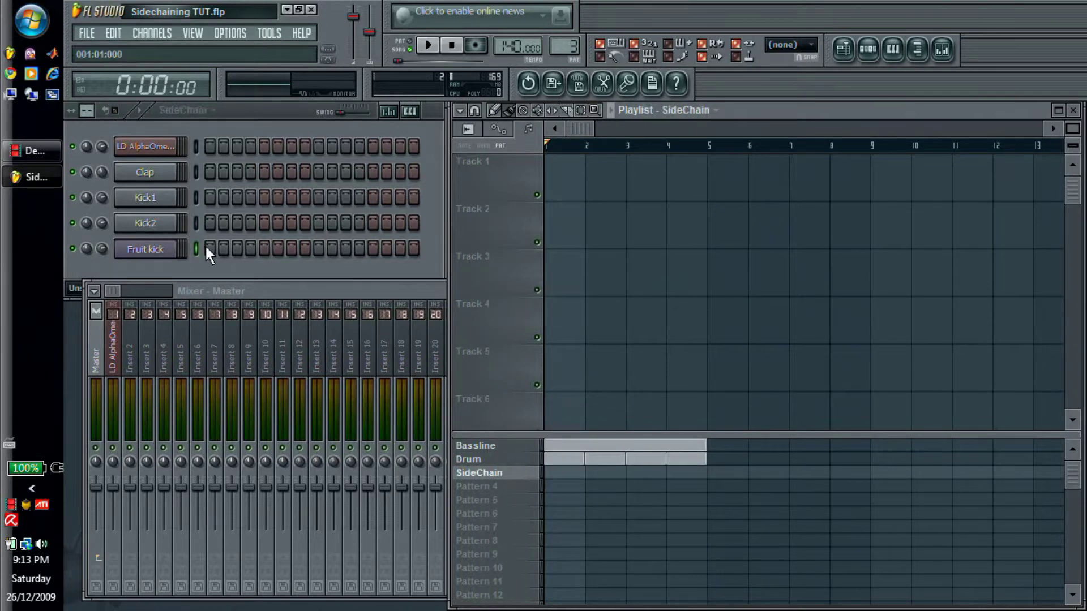
- Program the Fruit kick's beat and loop it in PAT mode, then stop
left_click(209, 248)
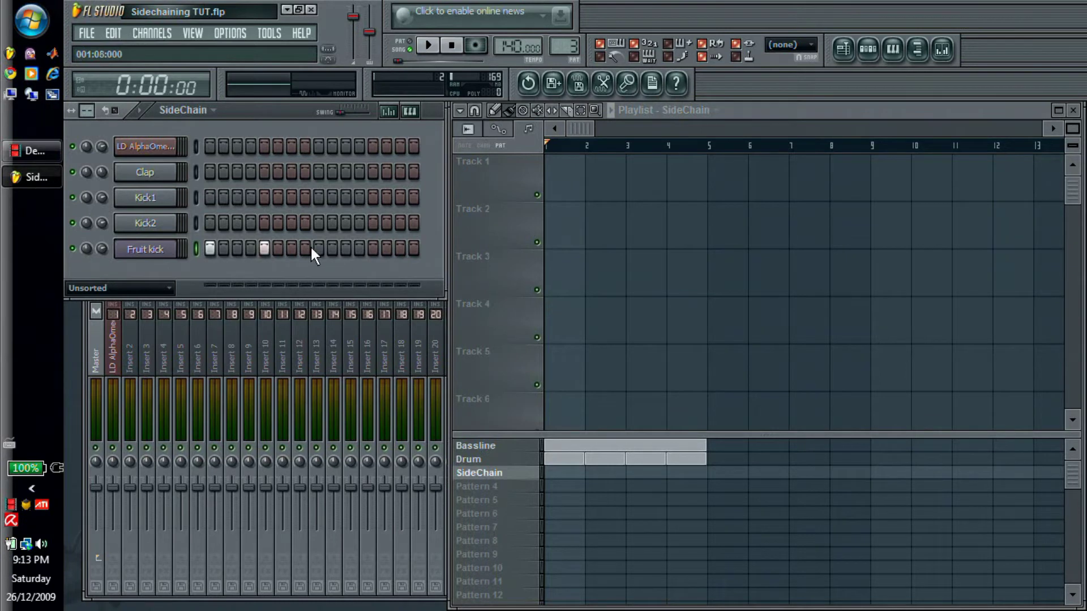
left_click(372, 248)
left_click(428, 48)
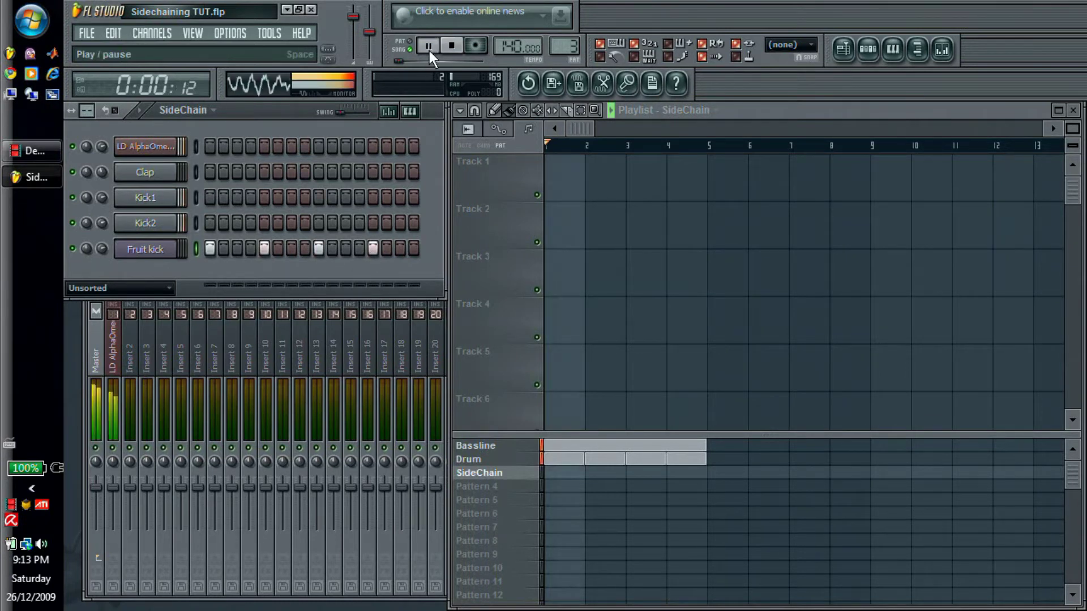
left_click(409, 44)
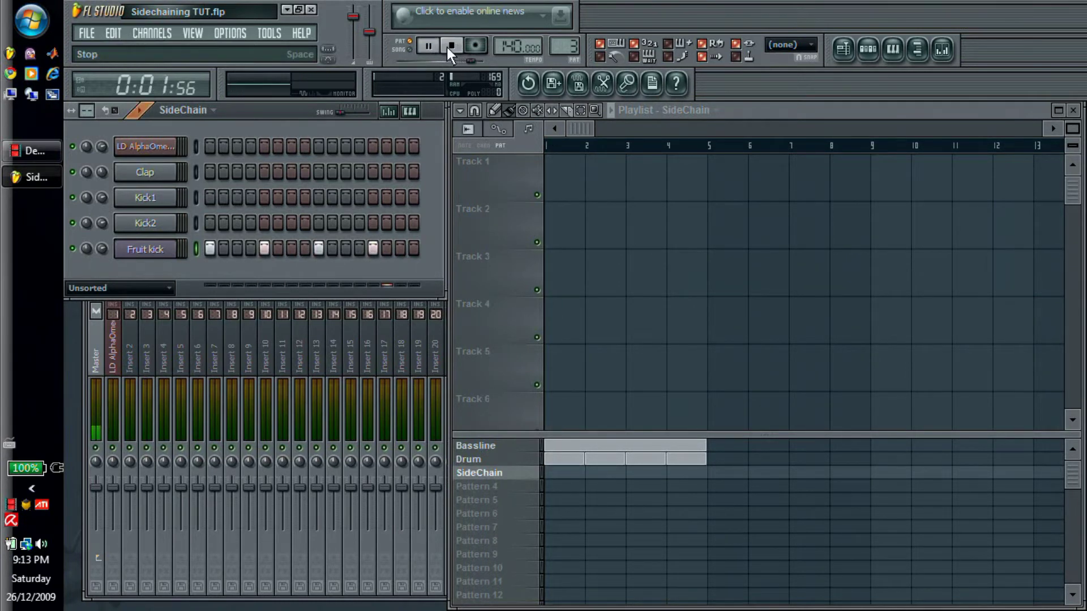
left_click(451, 45)
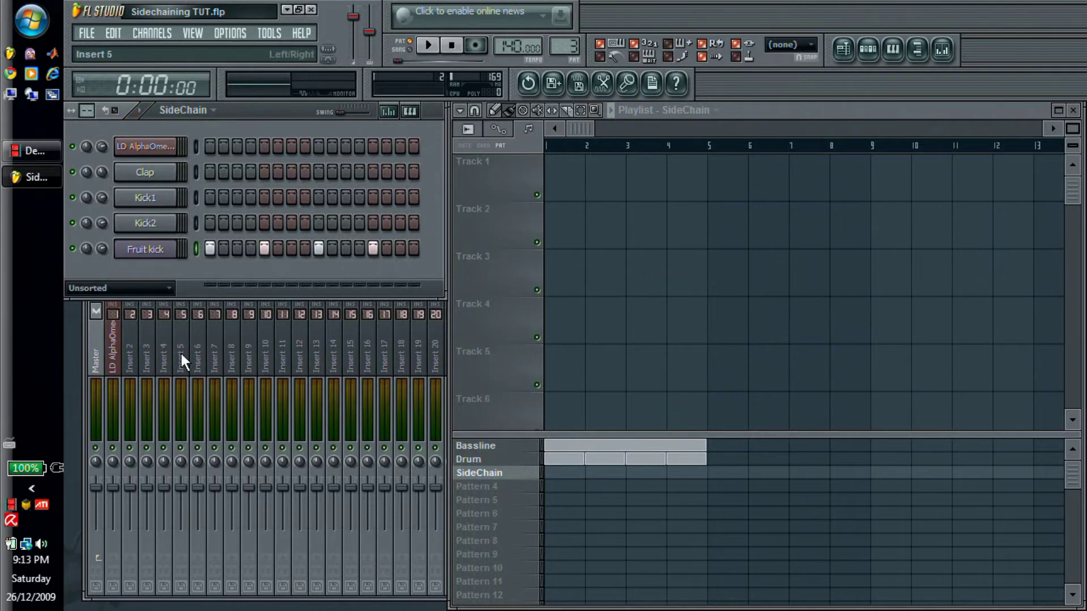
- Name mixer insert 2 'Fruit kick' and load Fruity Peak Controller in its first slot
left_click(131, 351)
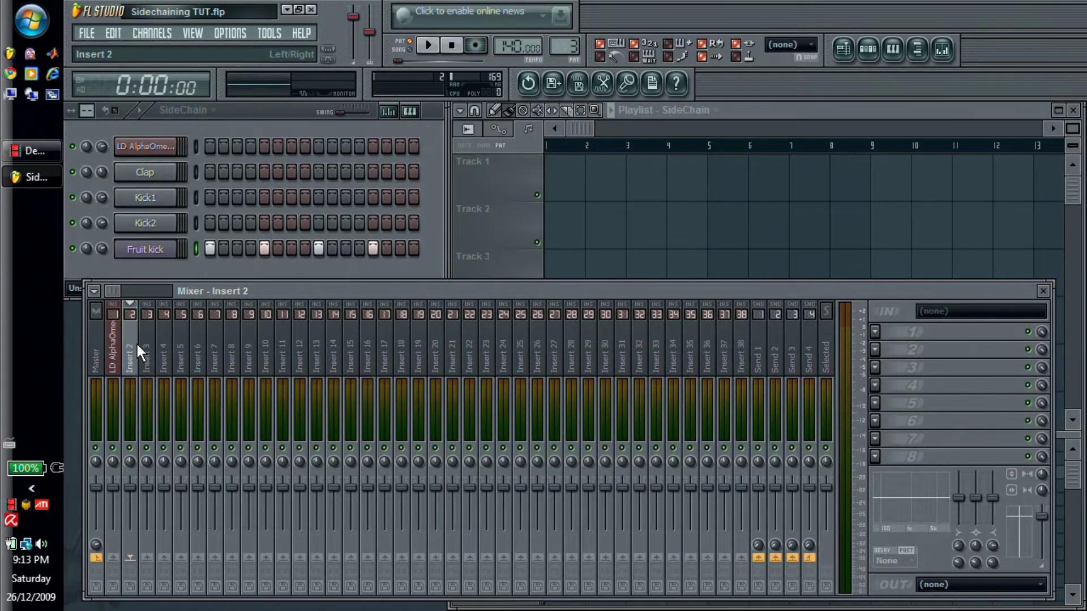
key("ctrl+l")
left_click(876, 331)
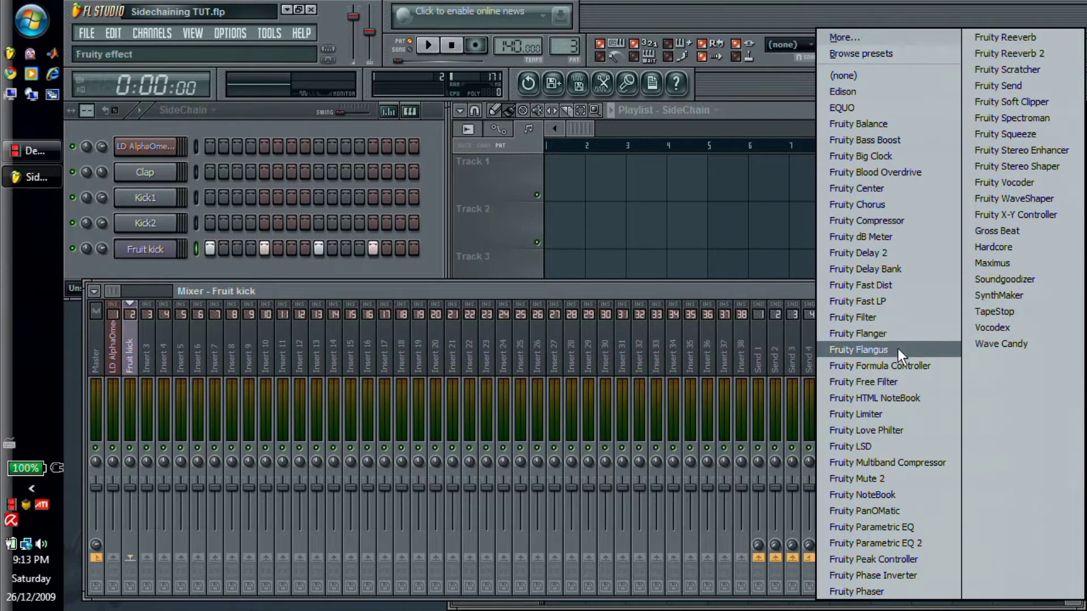
left_click(922, 559)
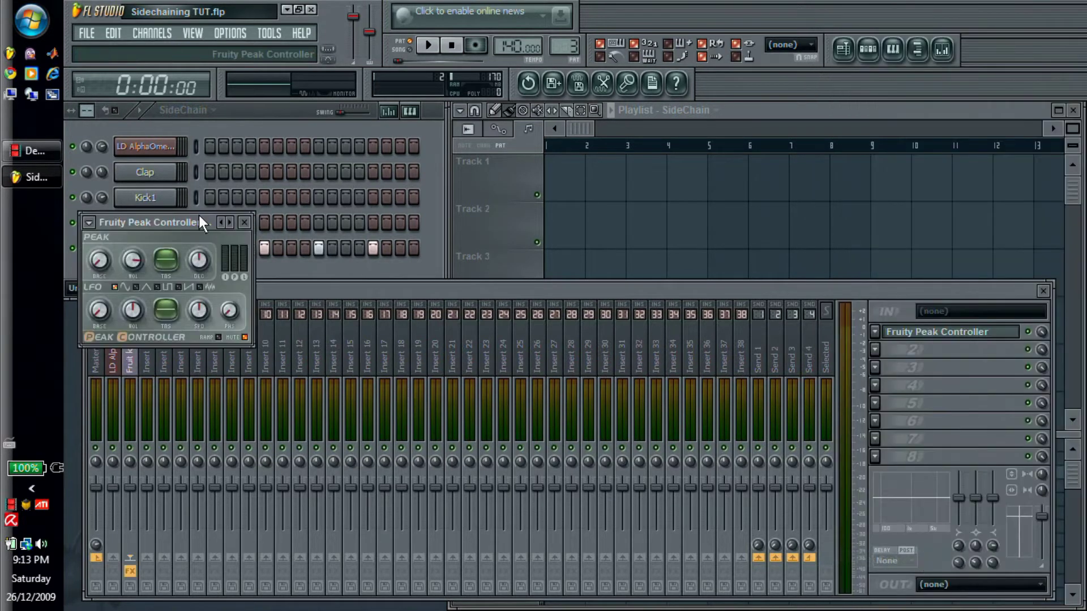
- Play the pattern and reopen the Peak Controller to watch its meter react
left_click_drag(199, 215, 657, 153)
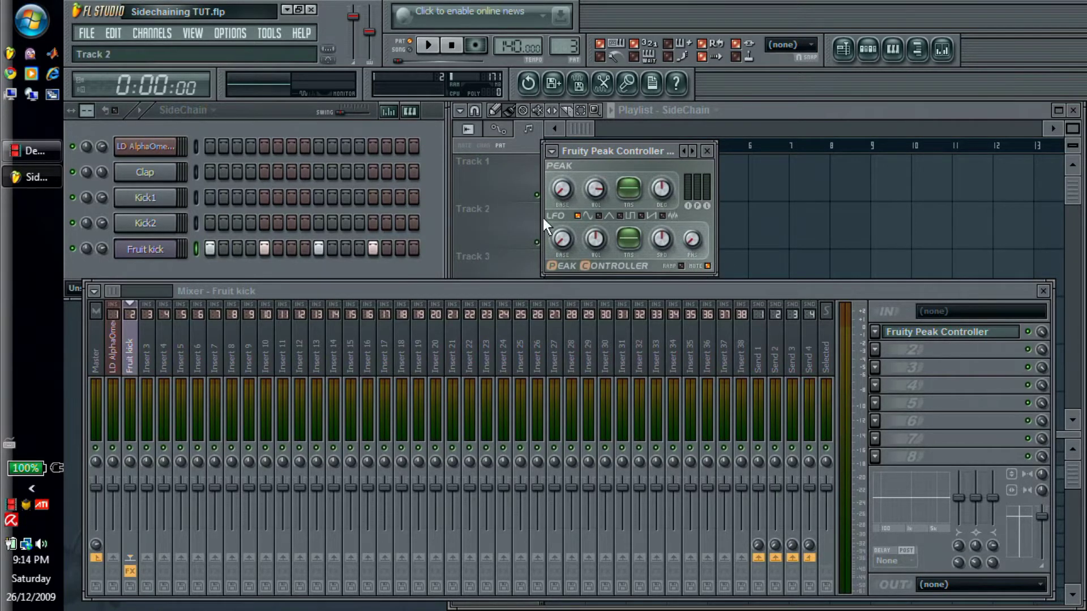
left_click(708, 151)
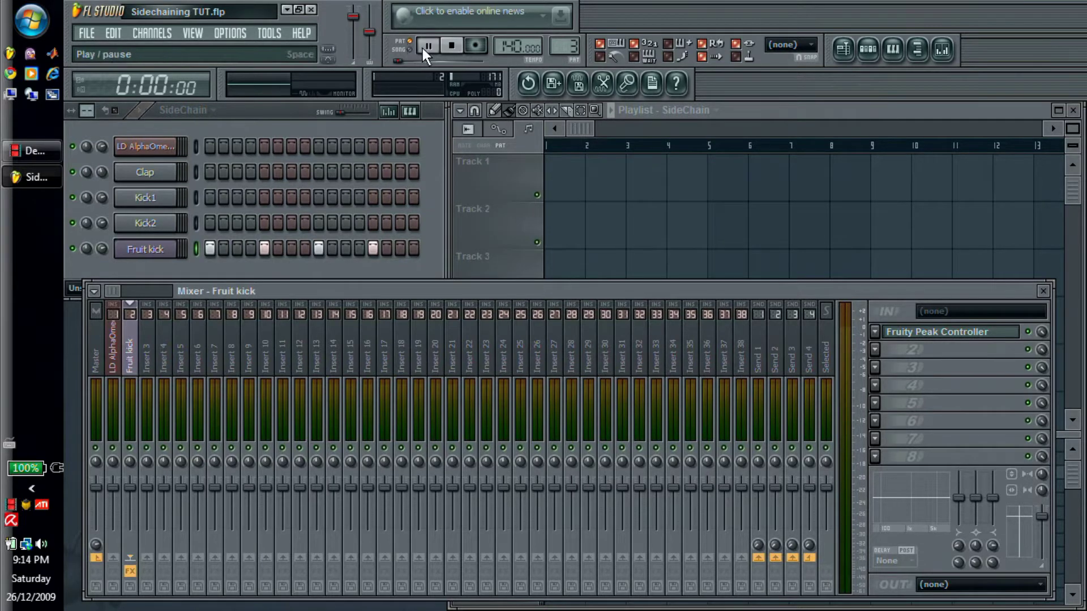
left_click(428, 45)
left_click(910, 333)
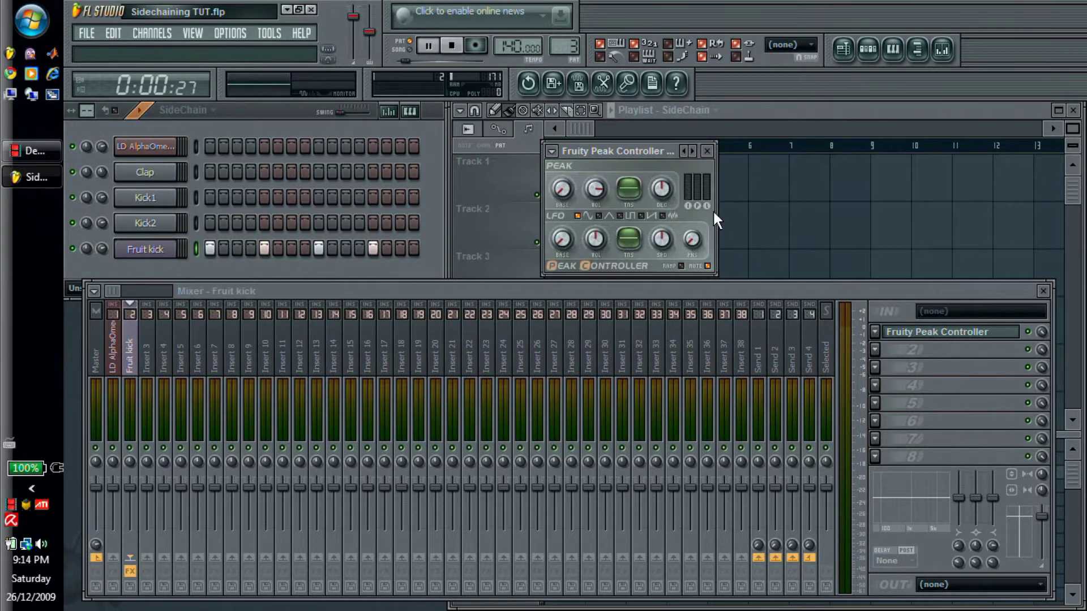
- Stop playback and link the LD AlphaOmegaMS volume fader to Peak ctrl (Fruit kick) - Peak
left_click(707, 151)
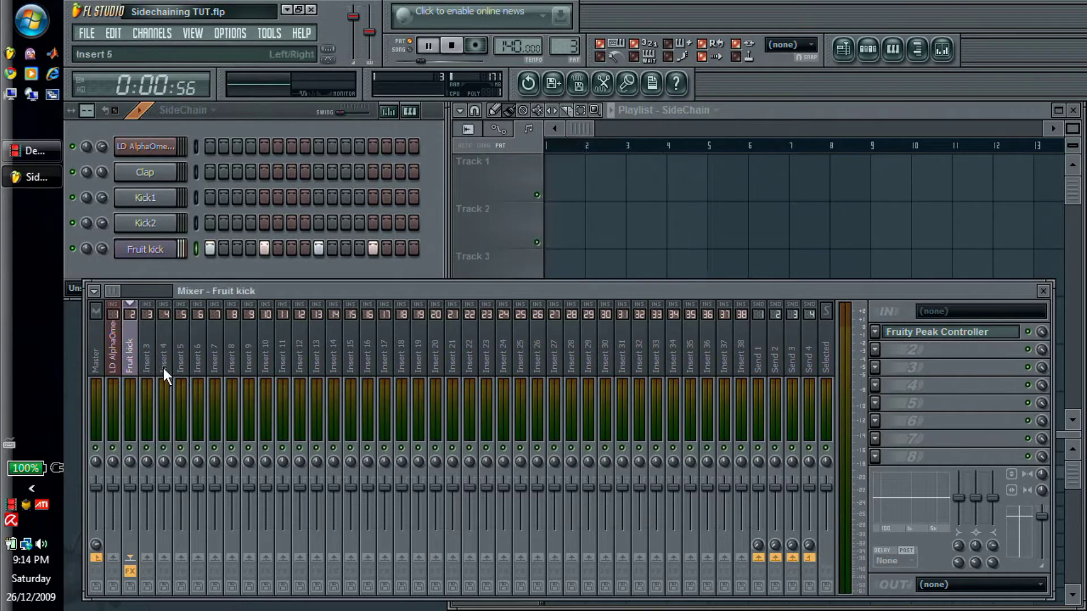
left_click(451, 45)
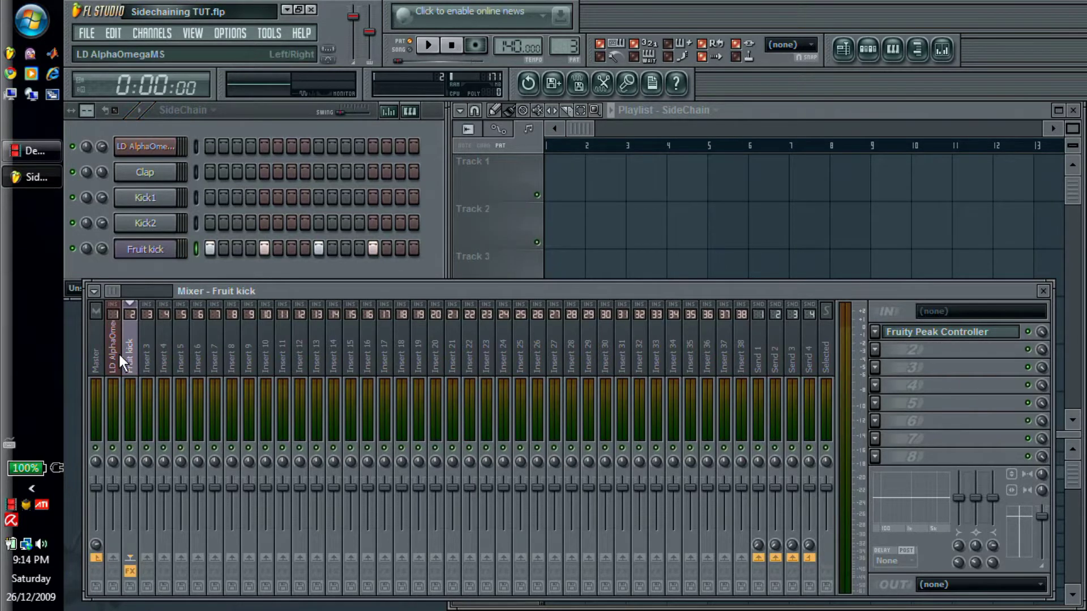
left_click(119, 354)
right_click(113, 486)
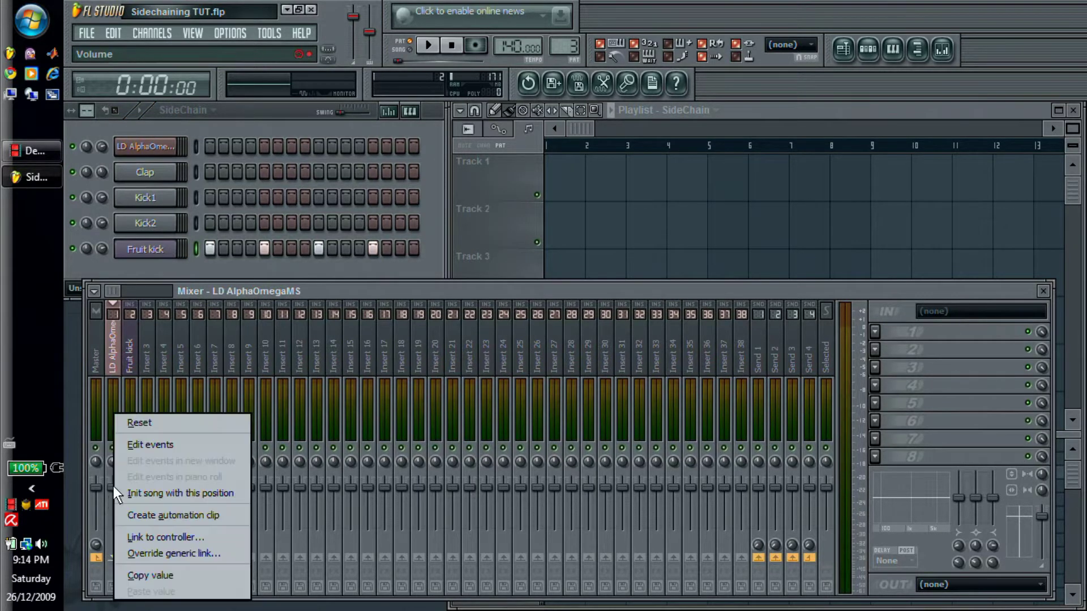
left_click(172, 534)
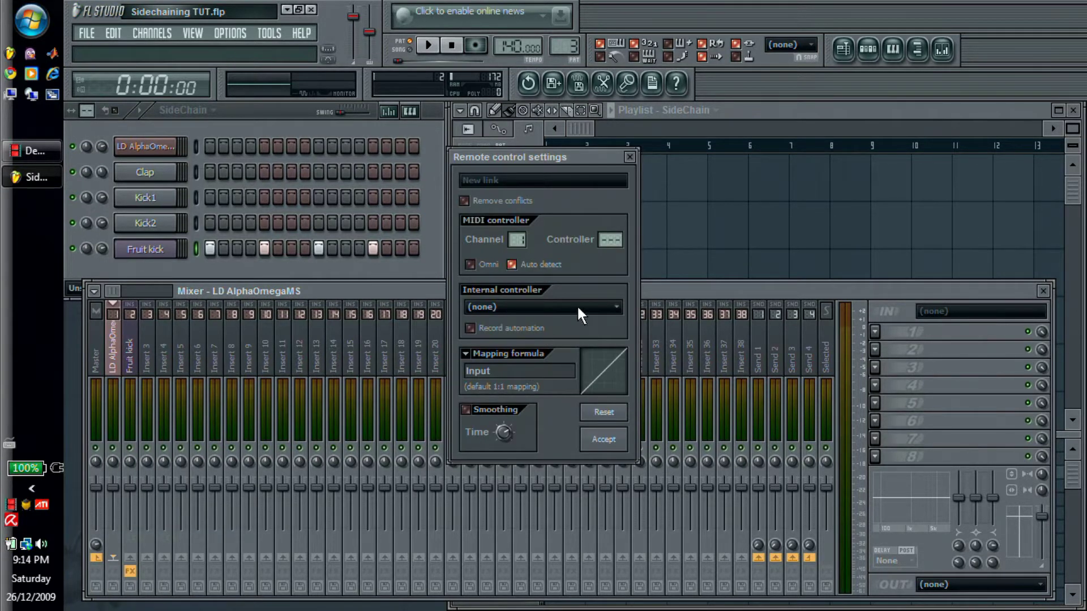
left_click(614, 309)
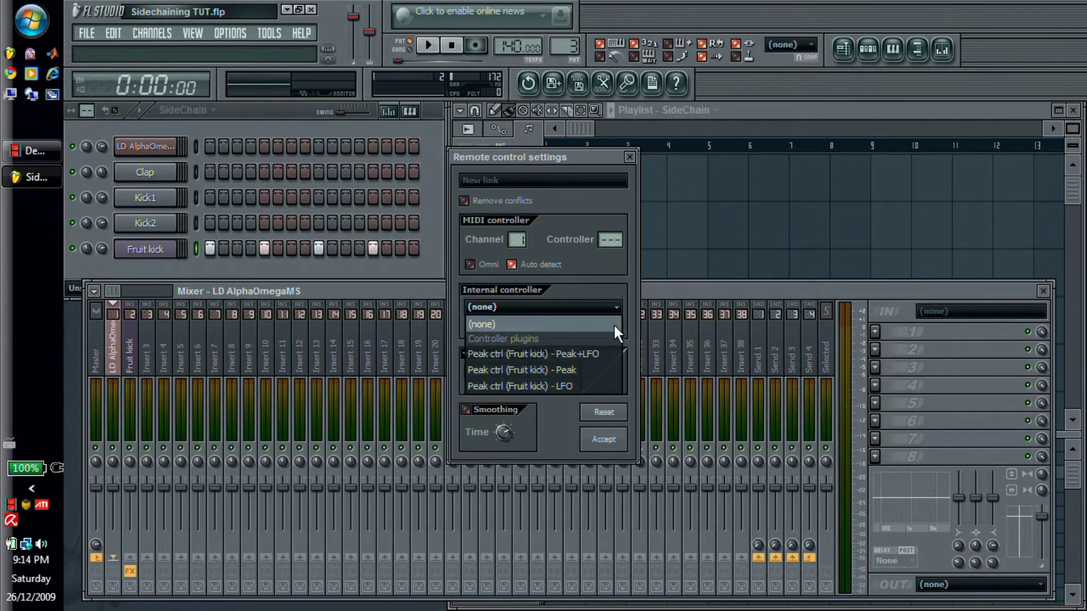
left_click(575, 373)
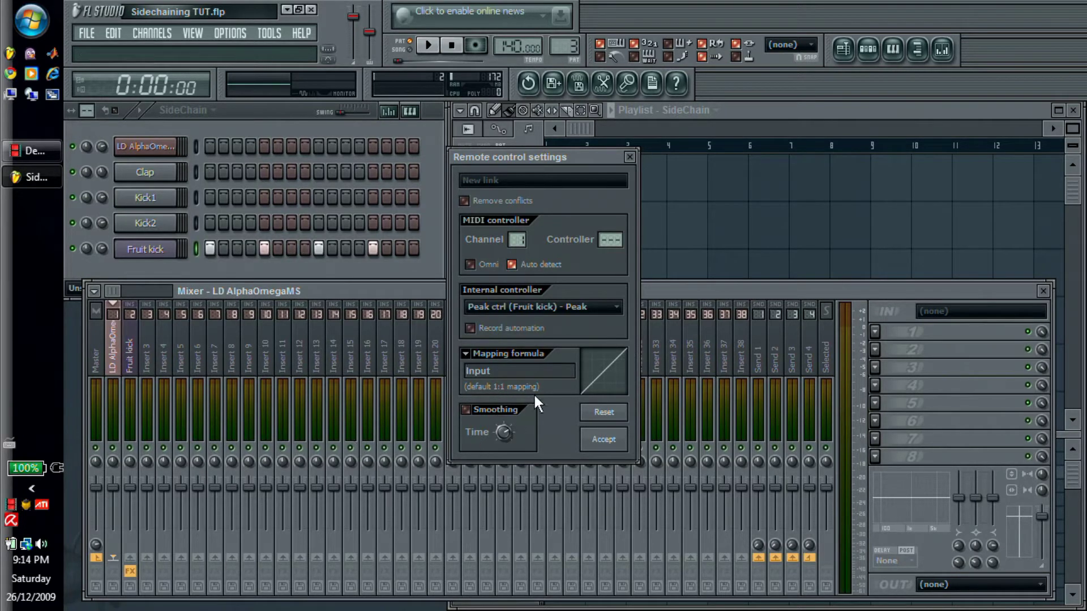
- Enter and compile the mapping formula 0.8-6*Input for the bass volume link
type("08.")
key("BackSpace")
key("BackSpace")
key("BackSpace")
type("0.8-6*")
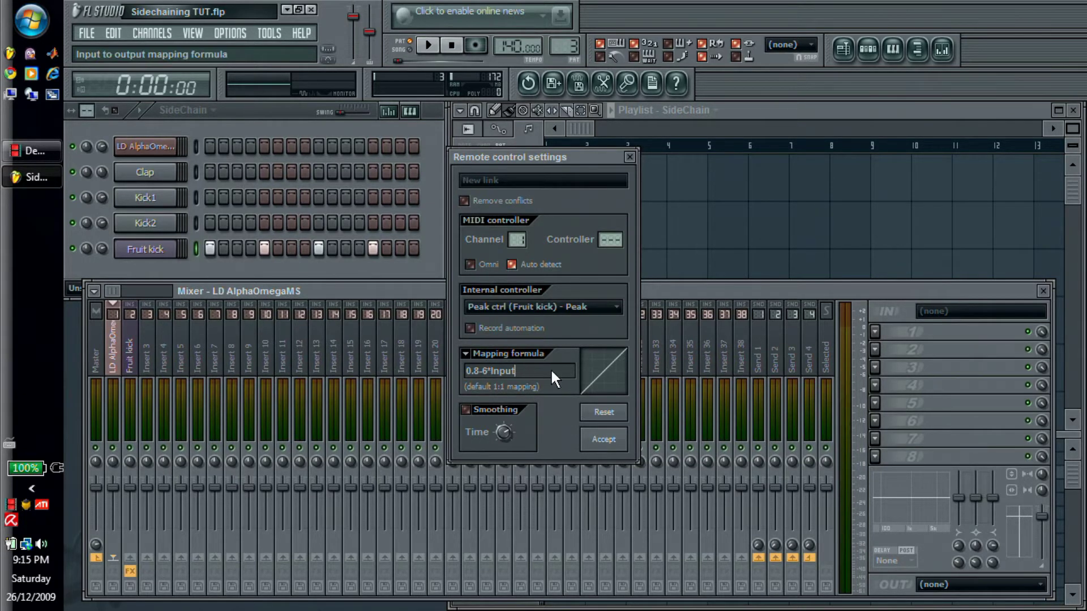
key("Return")
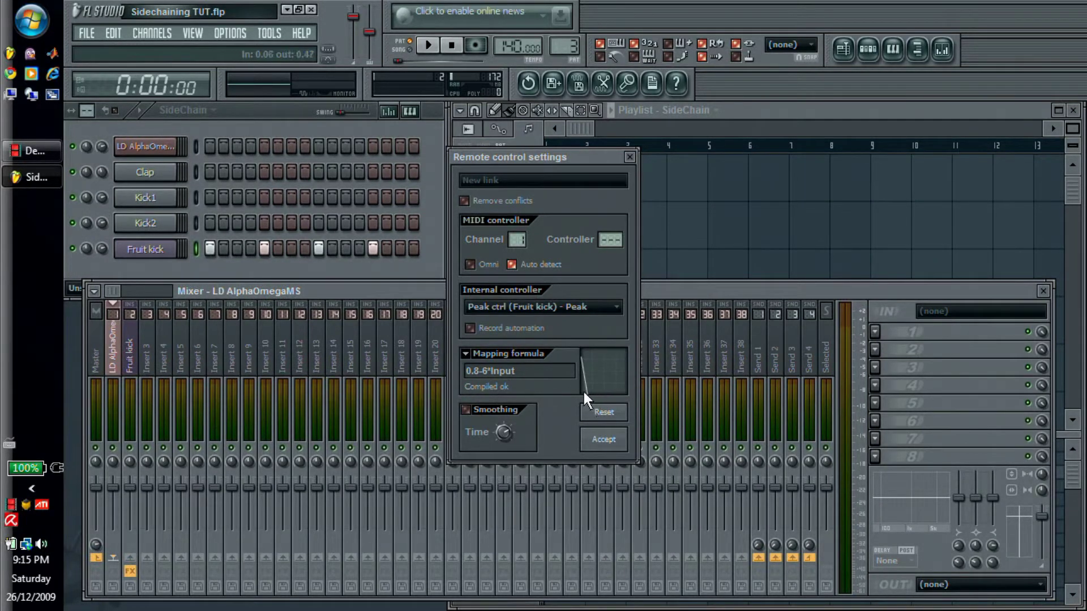
- Accept the controller link and paint SideChain pattern blocks across bars 1–4
left_click(603, 440)
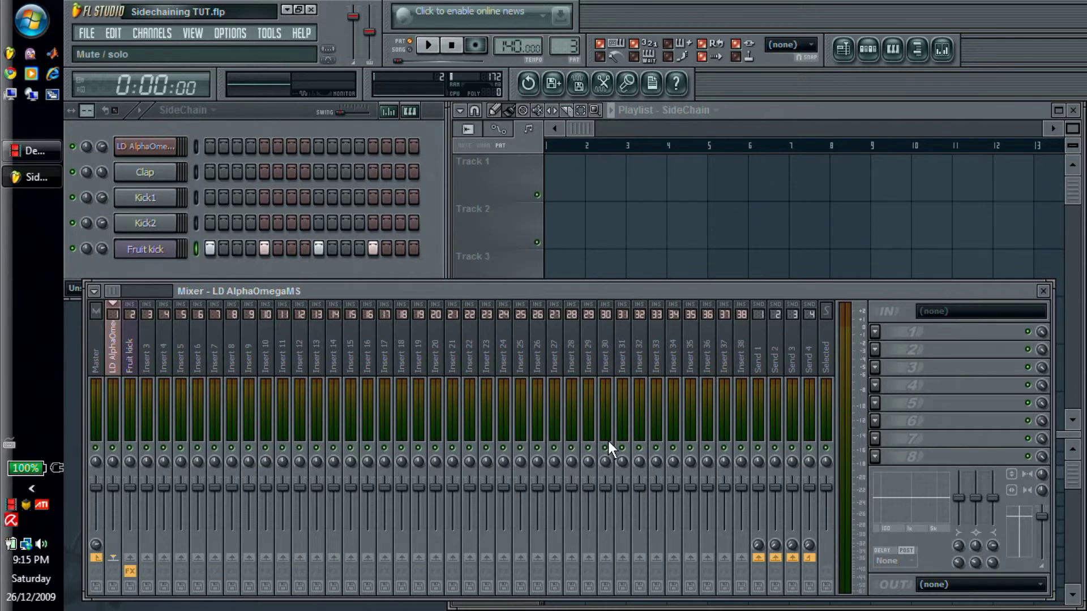
left_click(128, 360)
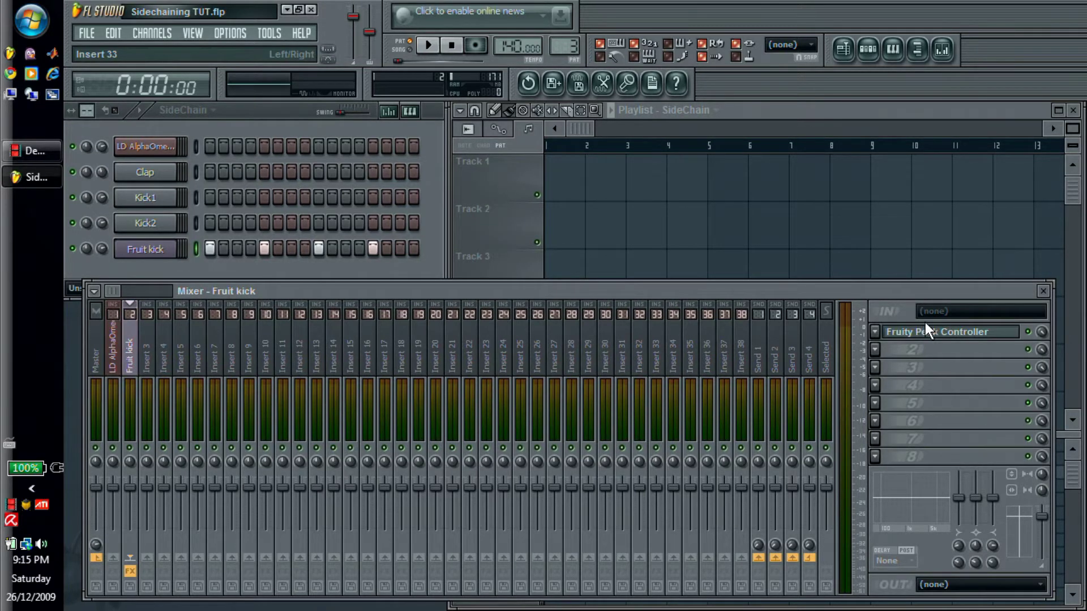
left_click(491, 221)
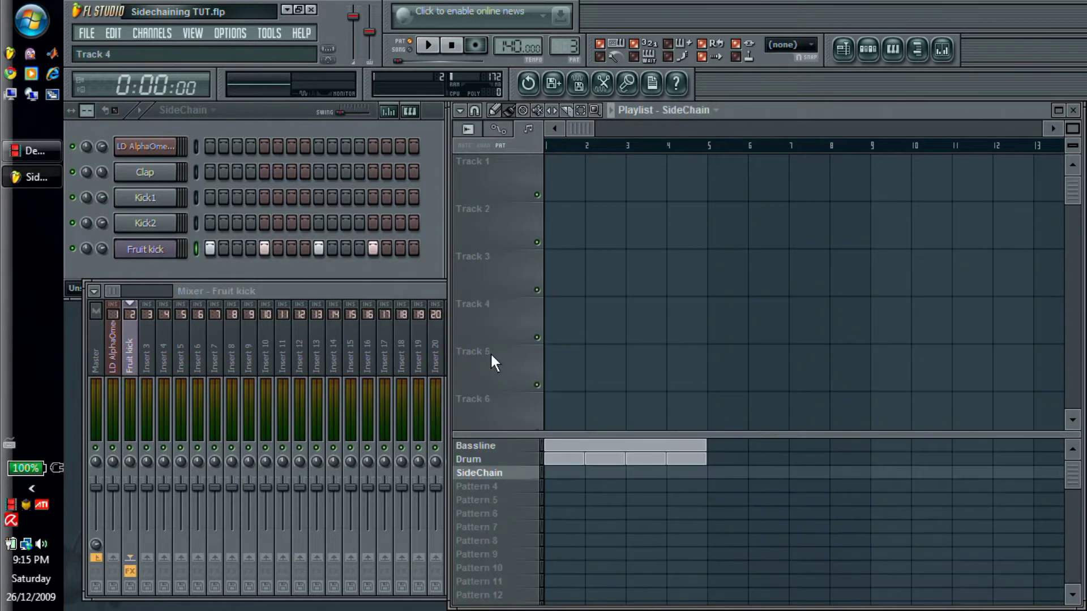
mouse_move(547, 474)
left_mouse_down()
mouse_move(700, 461)
mouse_move(726, 473)
left_mouse_up()
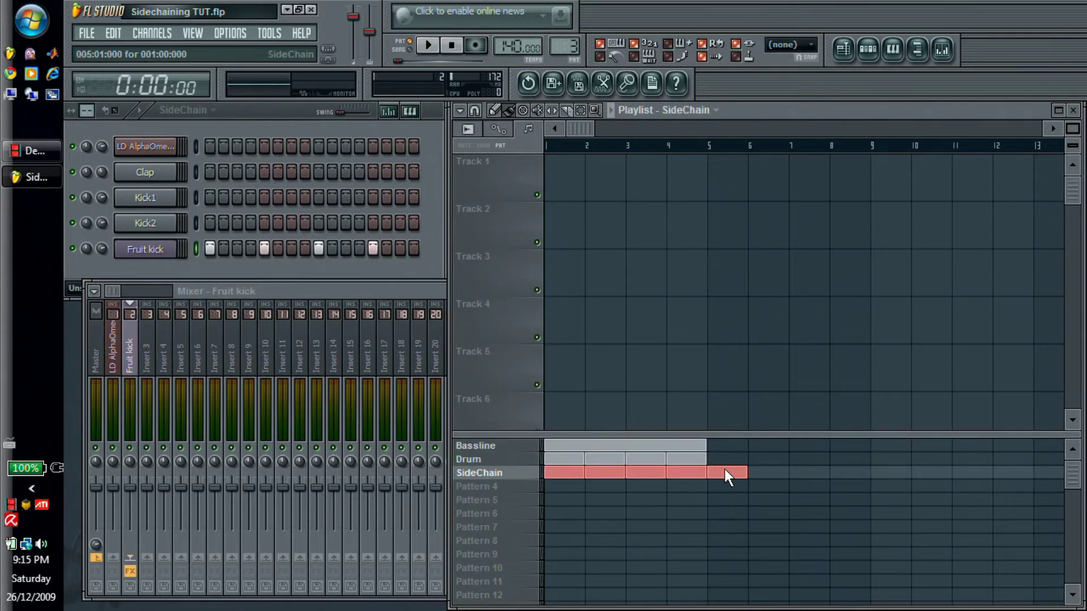
- Play the song in SONG mode, stop it, and enlarge the mixer to full width
left_click(409, 49)
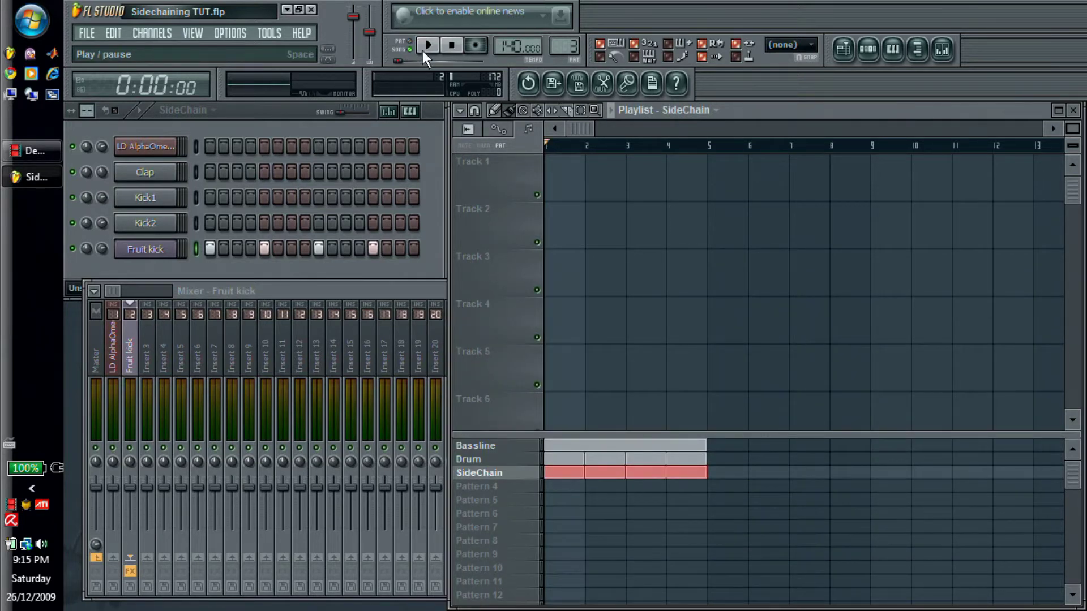
left_click(426, 48)
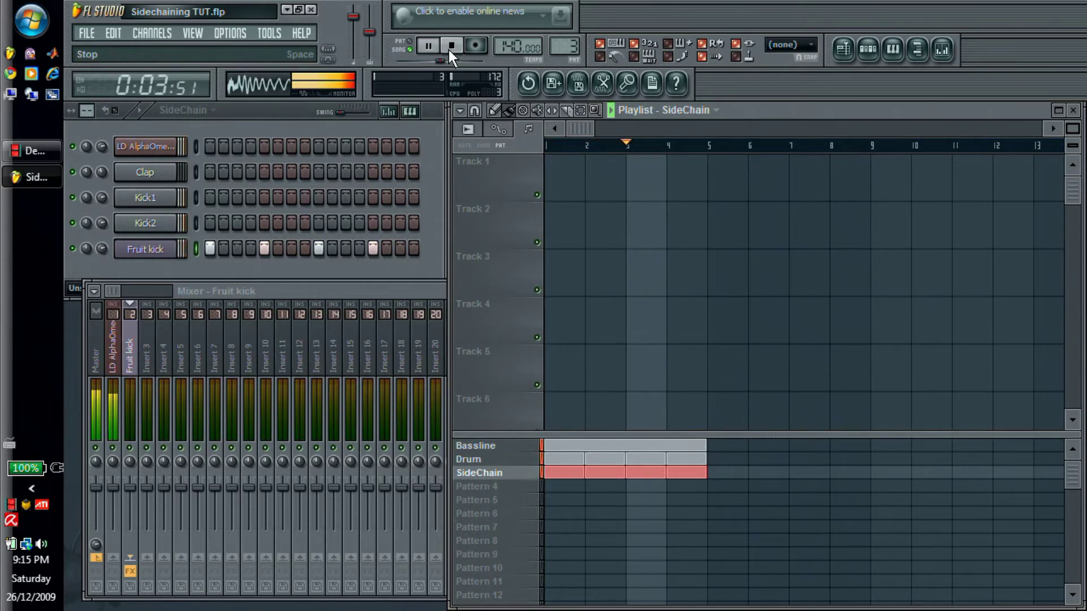
left_click(448, 50)
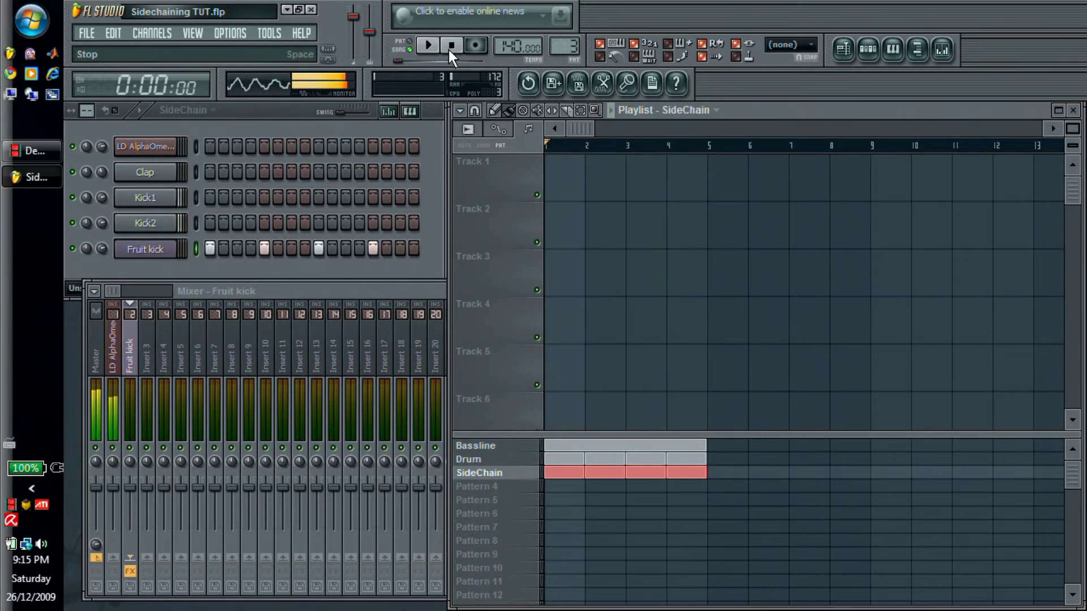
double_click(409, 291)
- Open the Fruit kick Peak Controller and briefly play to hear the ducking
left_click(922, 331)
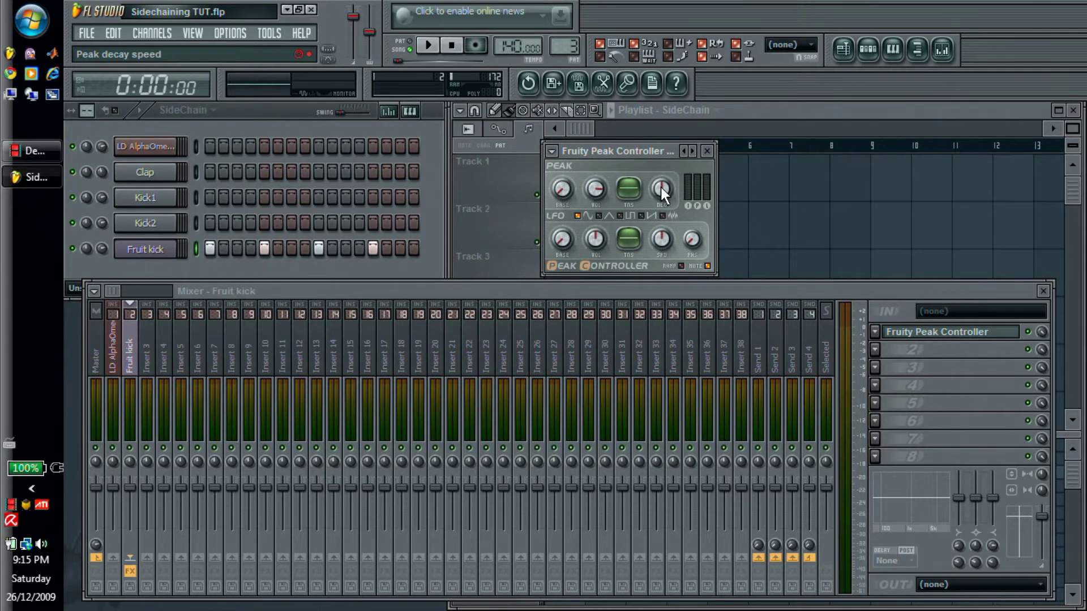
left_click(429, 47)
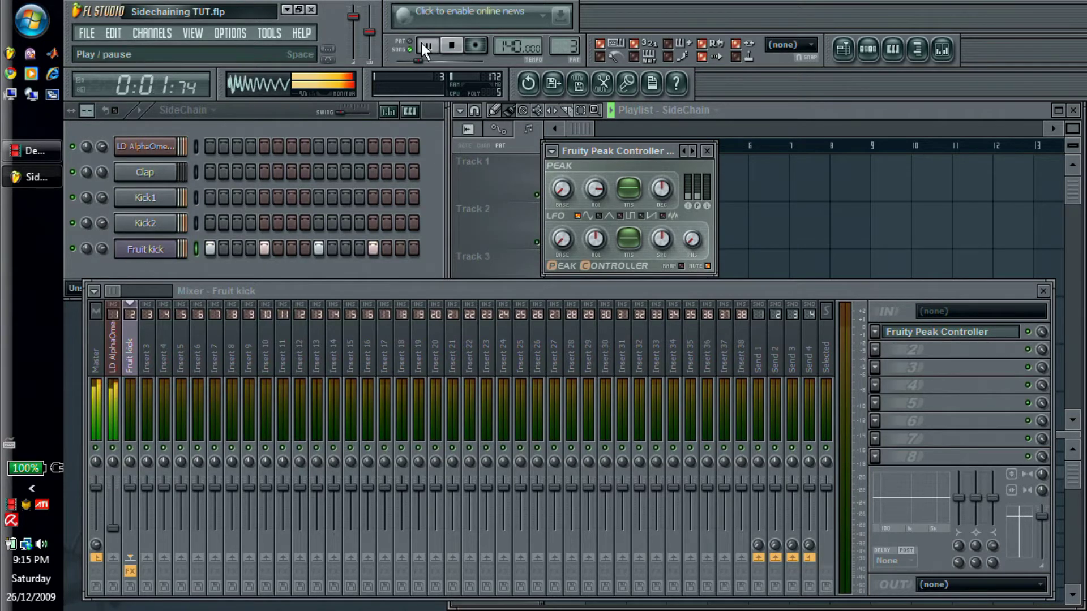
left_click(450, 46)
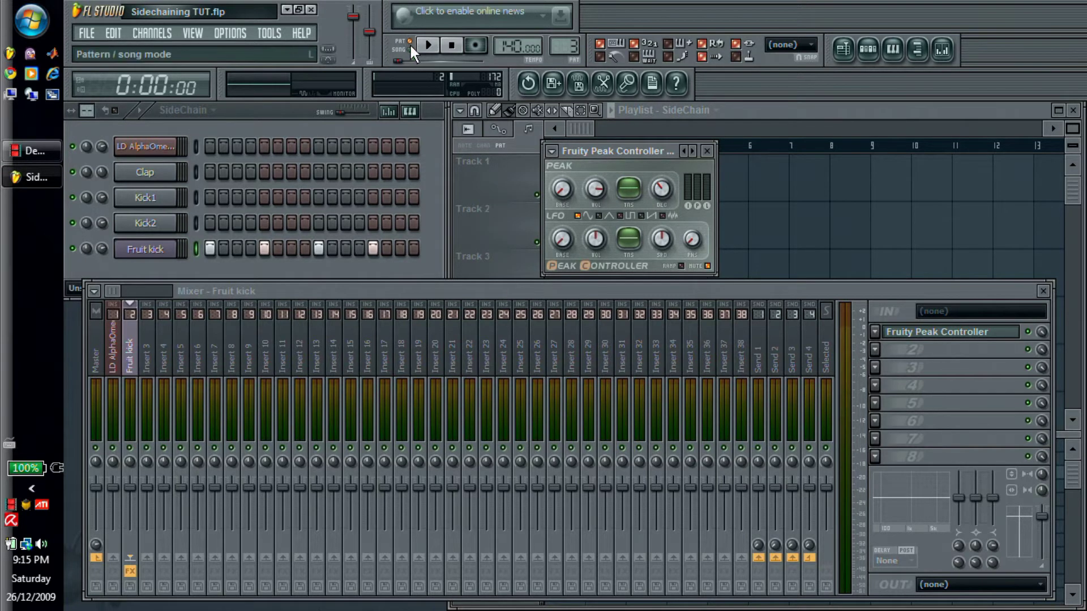
- Replay the whole song in SONG mode, then stop and close the Peak Controller
left_click(428, 45)
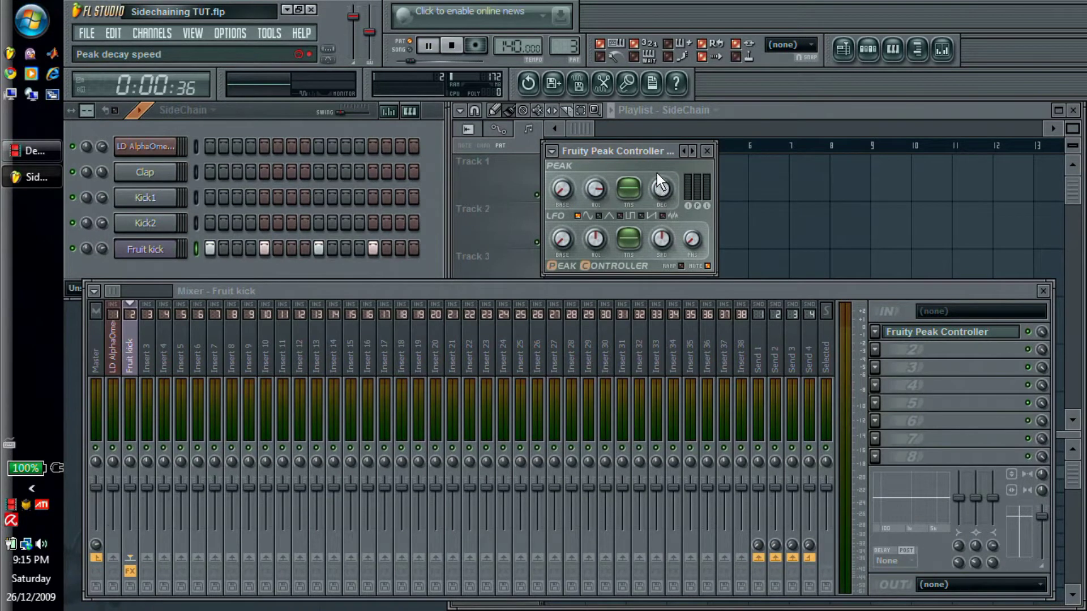
left_click(408, 51)
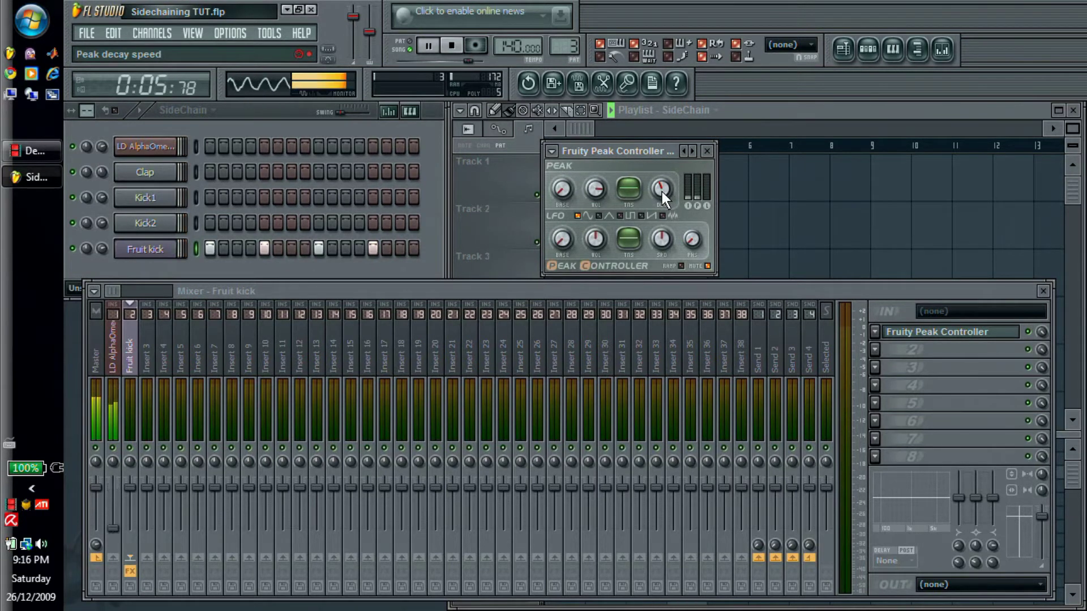
left_click(453, 49)
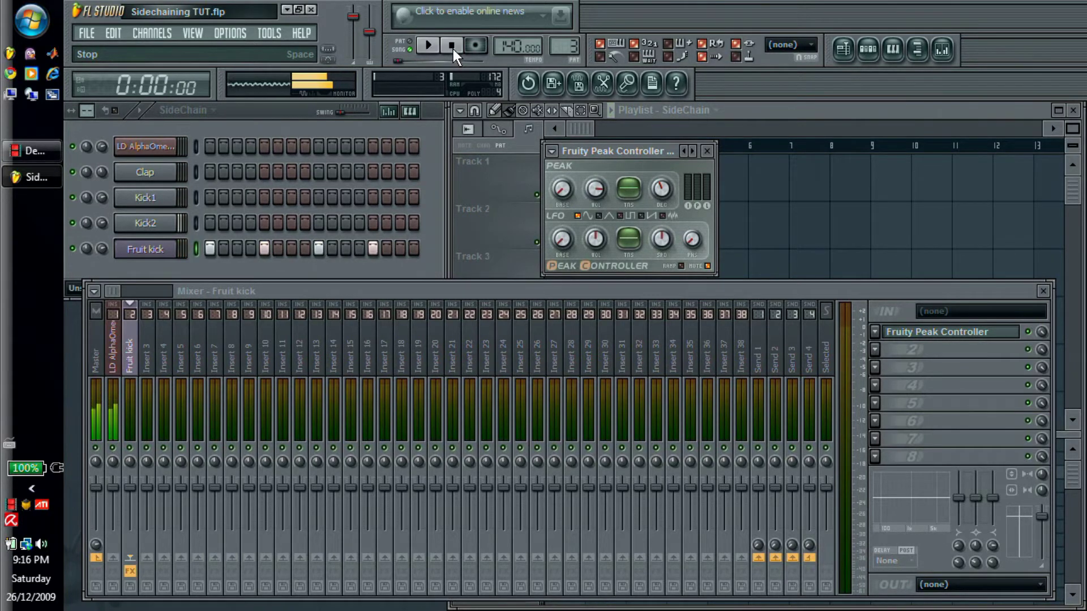
left_click(706, 151)
- Remove the stray SideChain clip from Track 2 and return to the mixer
left_click(549, 208)
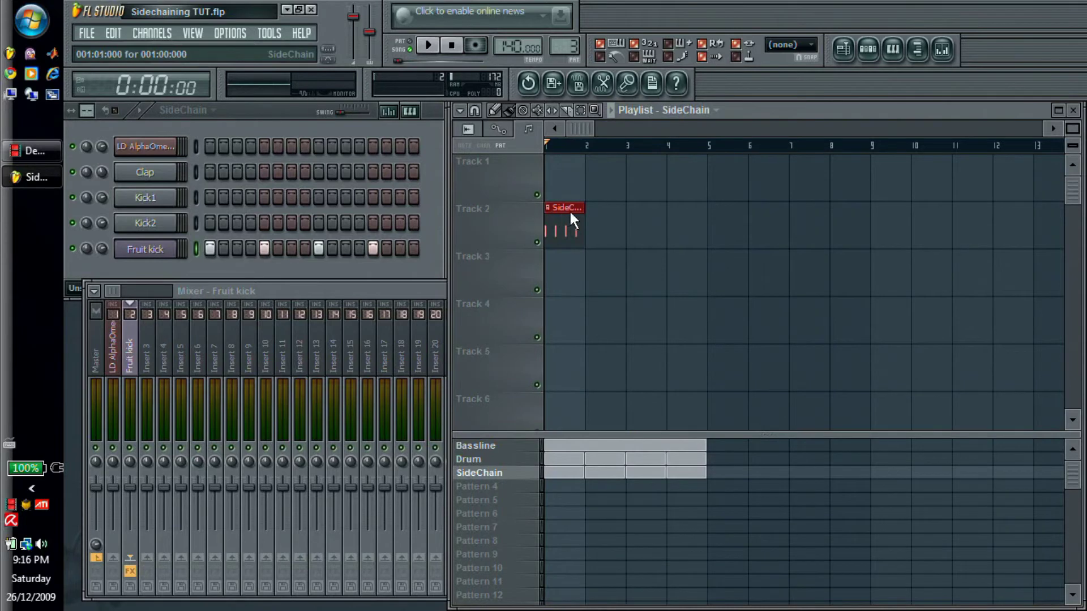
right_click(569, 210)
left_click(406, 298)
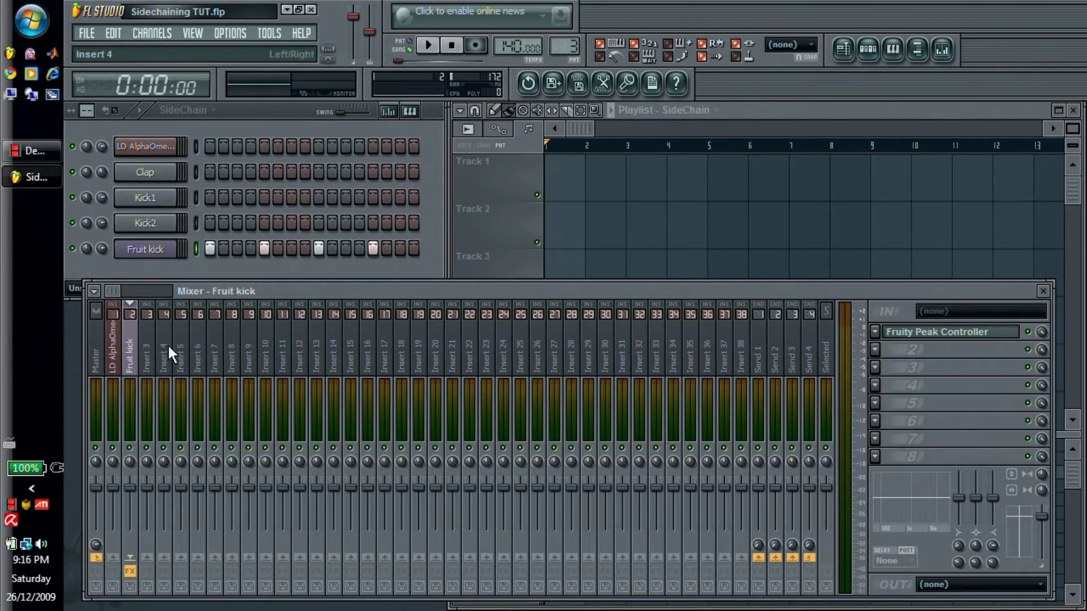
- Reset the LD AlphaOmegaMS volume's controller link, clearing the kick Peak Controller link
left_click(111, 361)
left_click(125, 361)
left_click(112, 368)
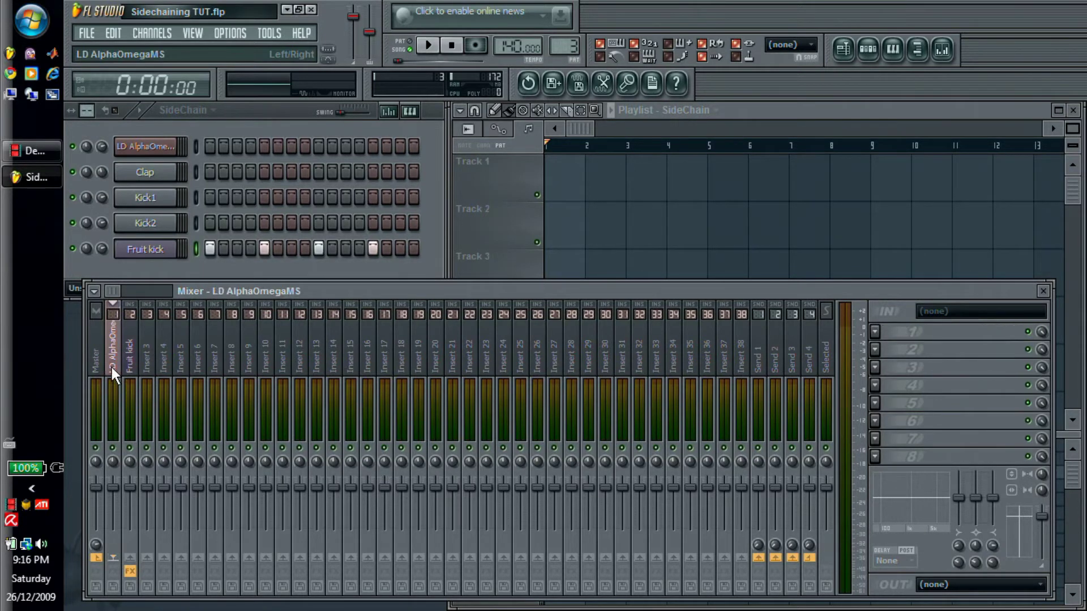
right_click(113, 485)
left_click(151, 535)
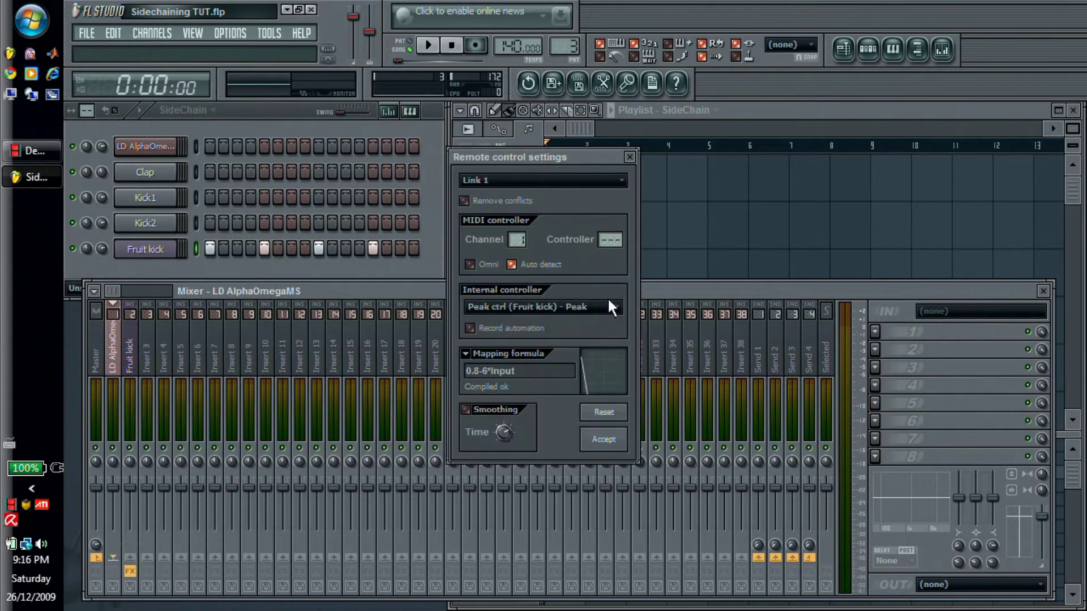
left_click(622, 415)
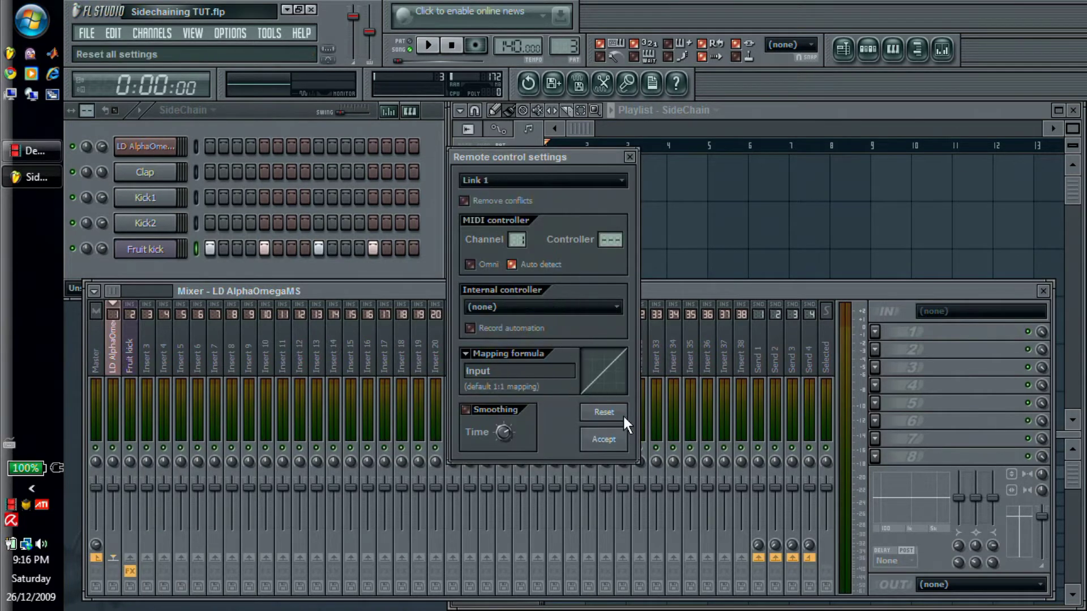
left_click(632, 448)
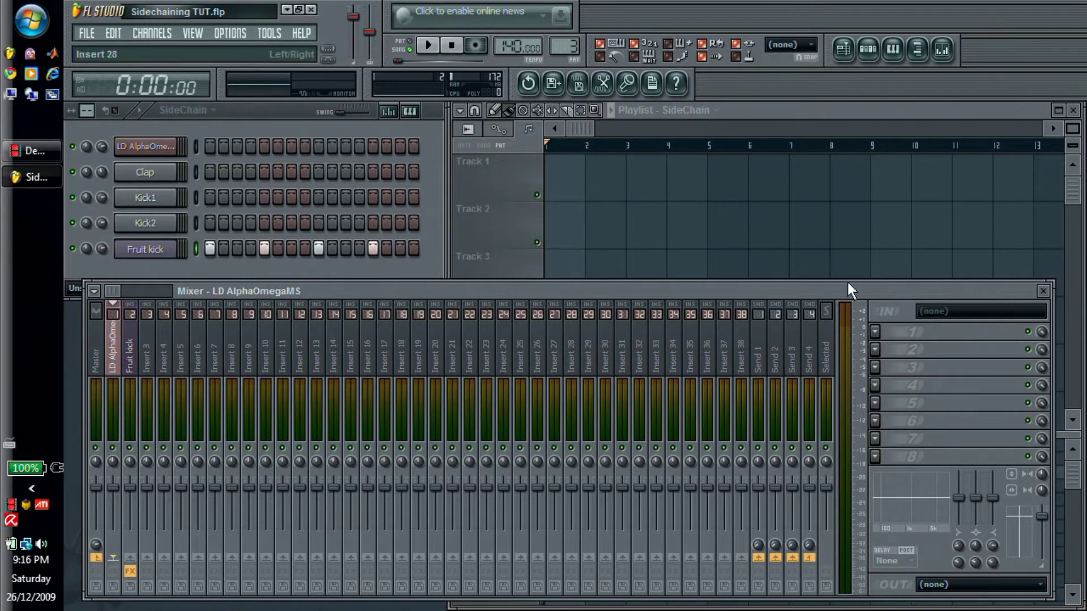
- Load Fruity Formula Controller into LD AlphaOmegaMS slot 1 and rename it 'SideChain Formula'
left_click(882, 328)
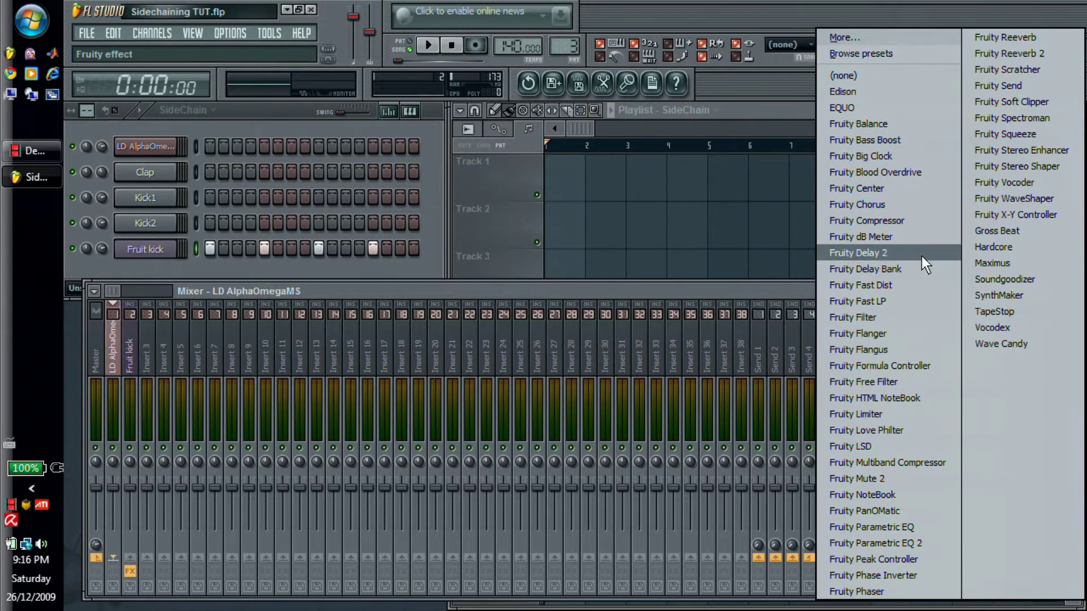
left_click(914, 366)
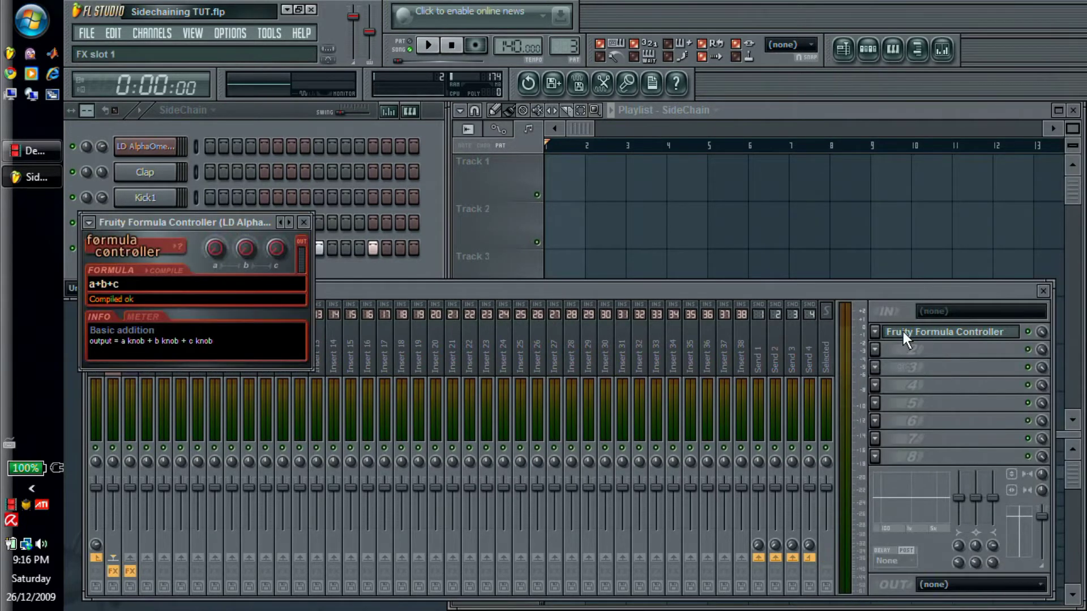
key("F2")
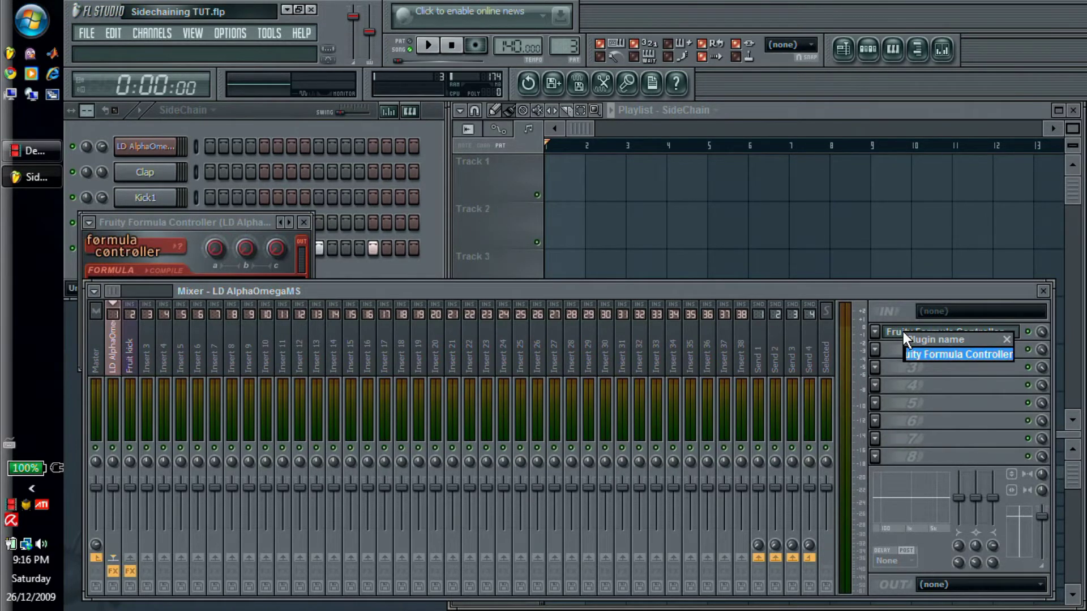
type("SideChain Foru")
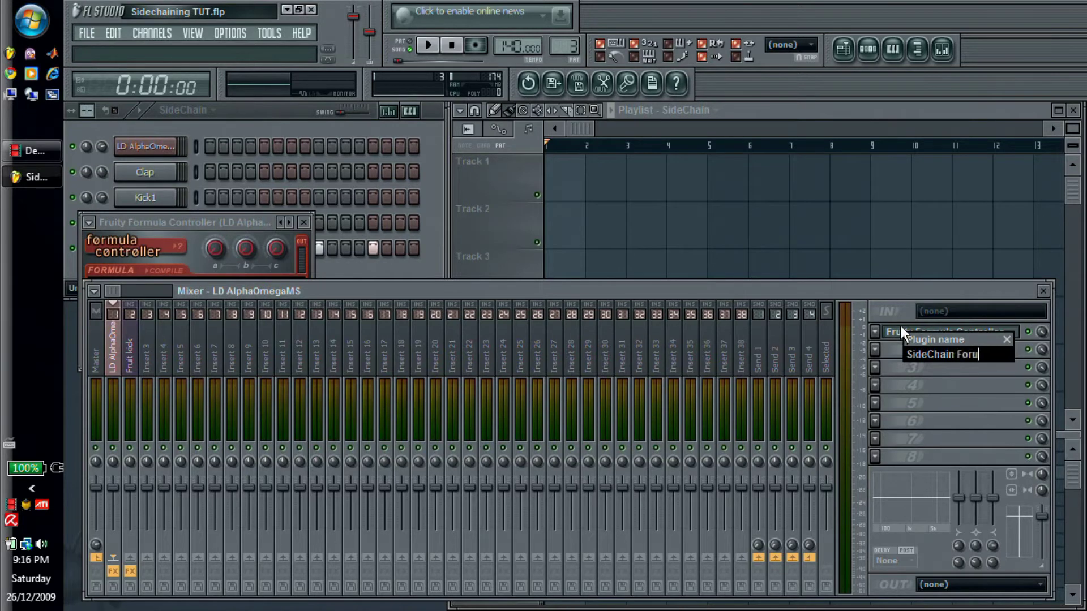
key("BackSpace")
type("mlul")
type("a")
key("Return")
- Move the SideChain Formula window aside and watch the METER while turning knobs a and b
left_click(254, 231)
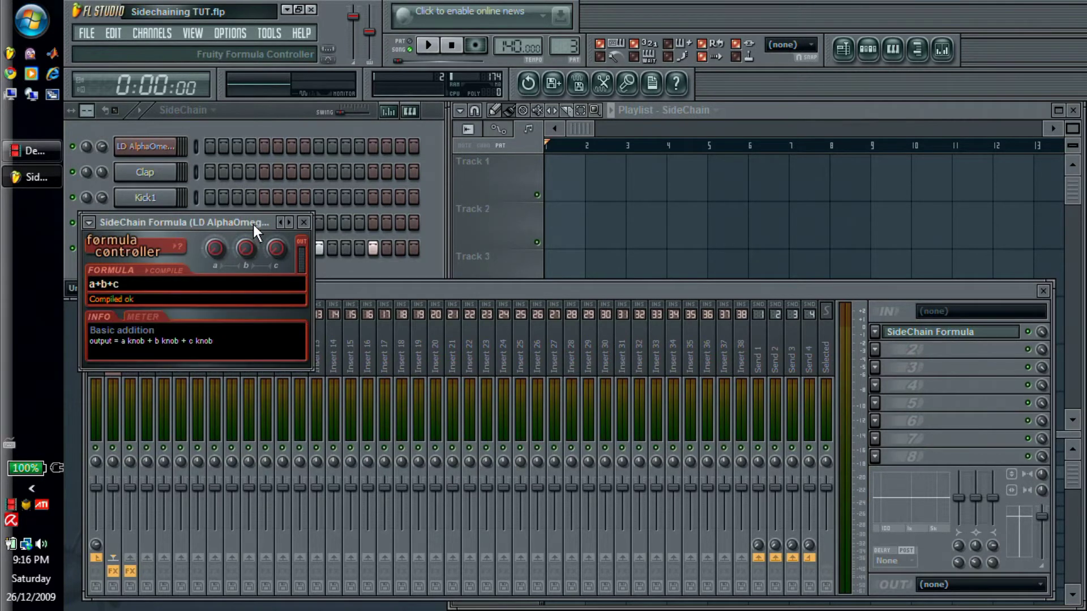
left_click_drag(221, 222, 721, 181)
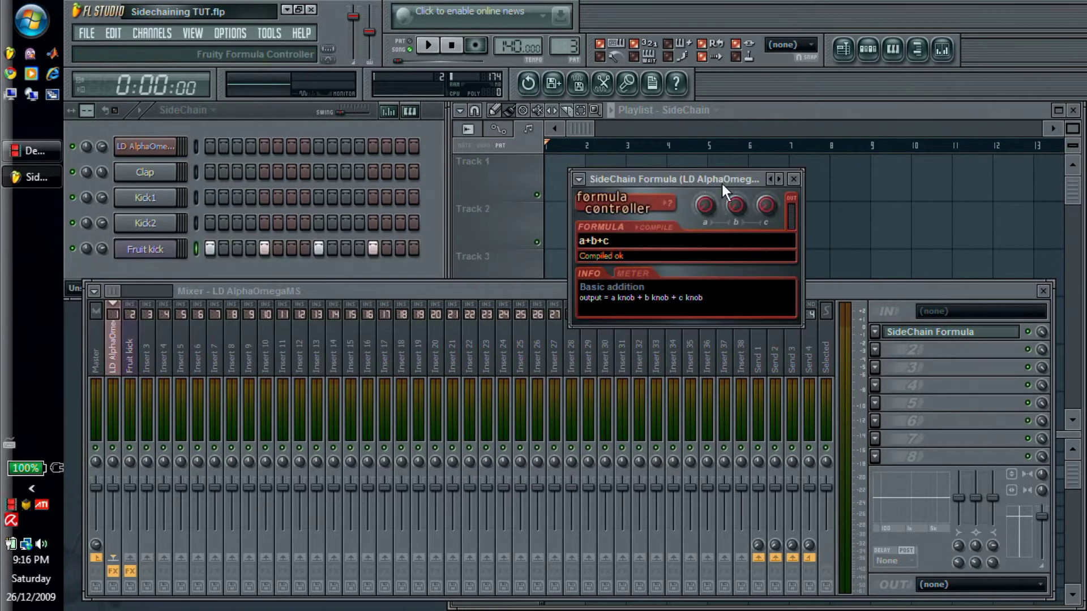
left_click(634, 275)
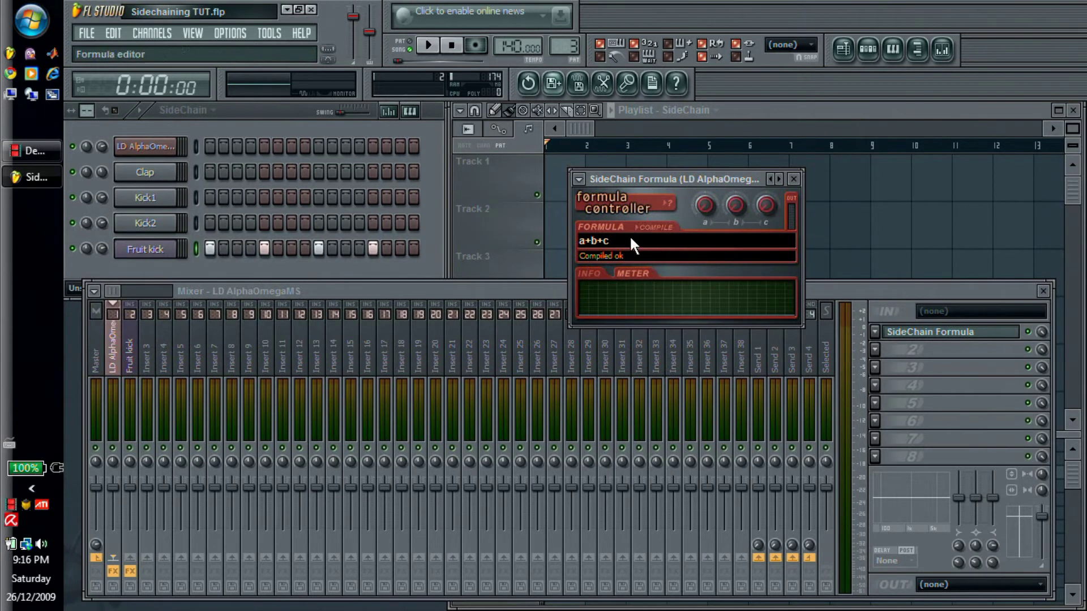
left_click_drag(711, 202, 723, 266)
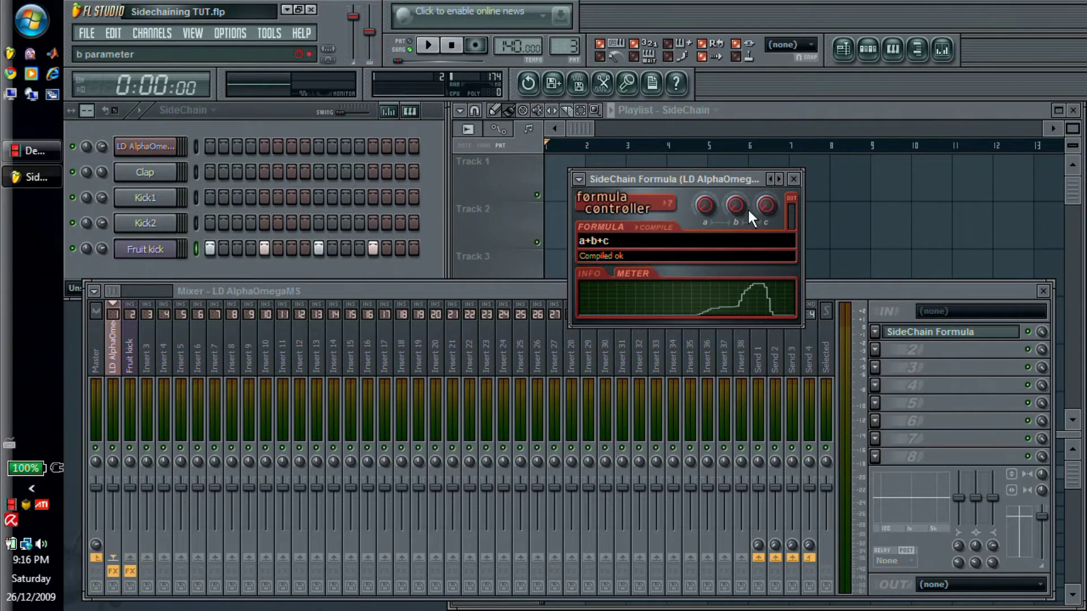
mouse_move(748, 208)
left_mouse_down()
mouse_move(732, 174)
mouse_move(733, 211)
left_mouse_up()
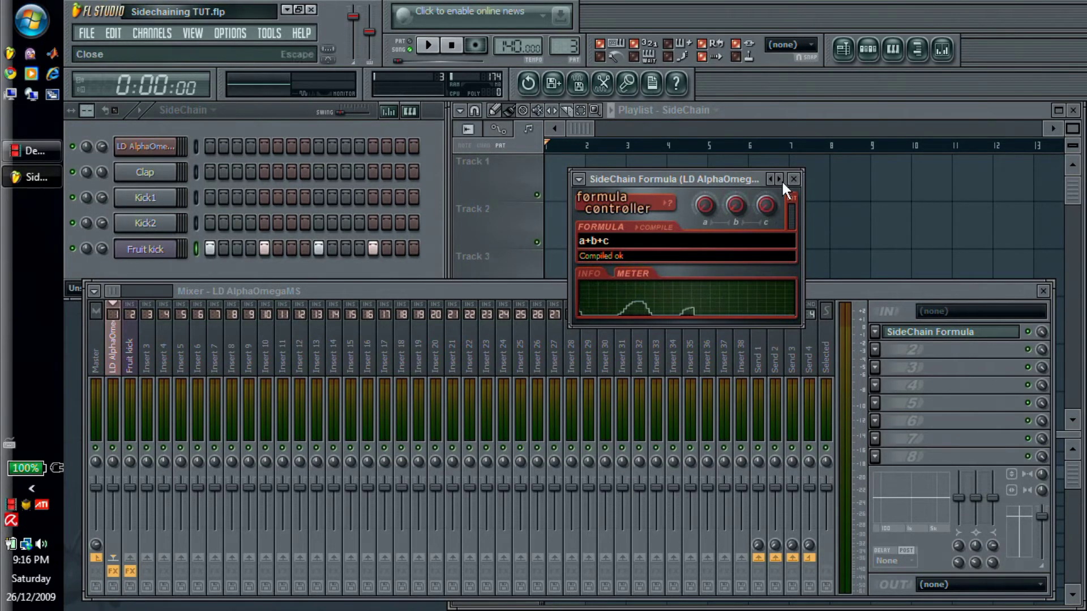
- Replace the formula a+b+c with 0.8-6*a*b and test knob b
left_click(604, 244)
left_click_drag(603, 244, 562, 242)
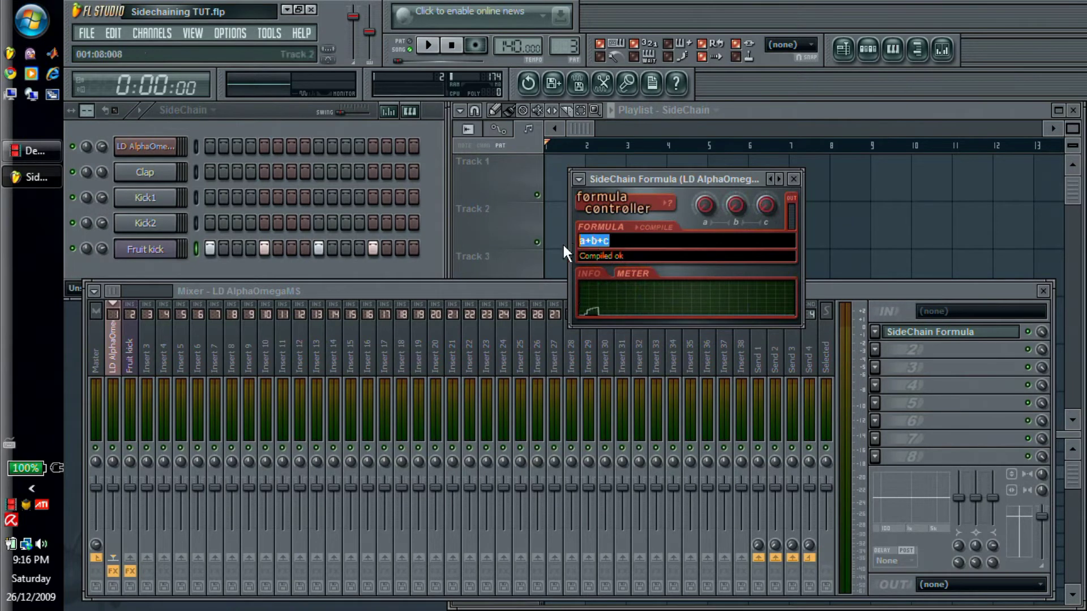
key("BackSpace")
type("0.8-6*a*b")
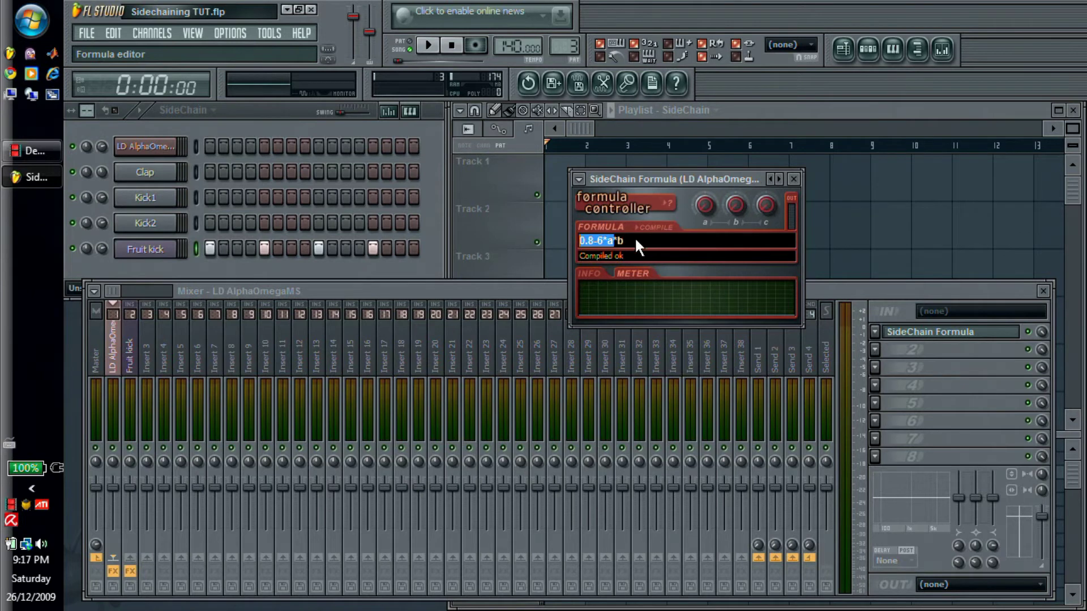
left_click(635, 237)
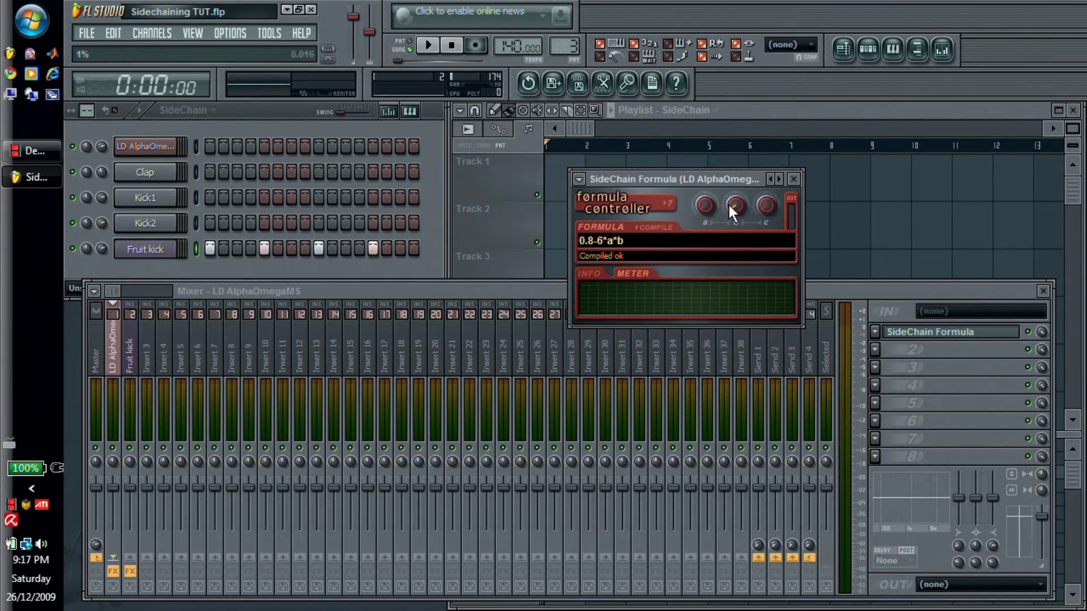
mouse_move(730, 210)
left_mouse_down()
mouse_move(732, 165)
mouse_move(729, 218)
left_mouse_up()
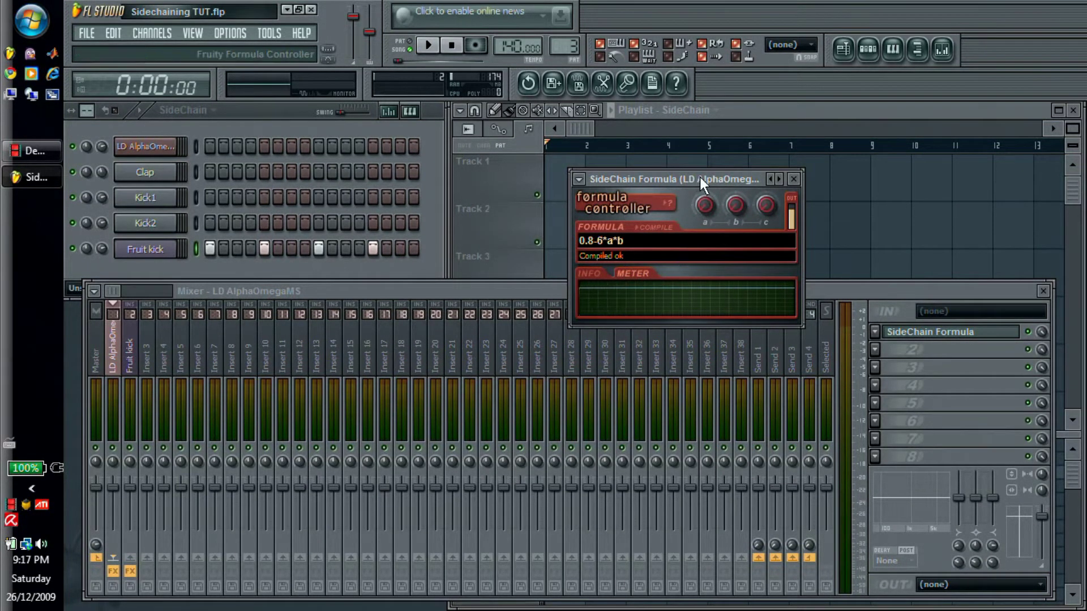
- Start song playback and raise knob b to about 53% to deepen the ducking
left_click_drag(700, 178, 815, 169)
left_click(422, 45)
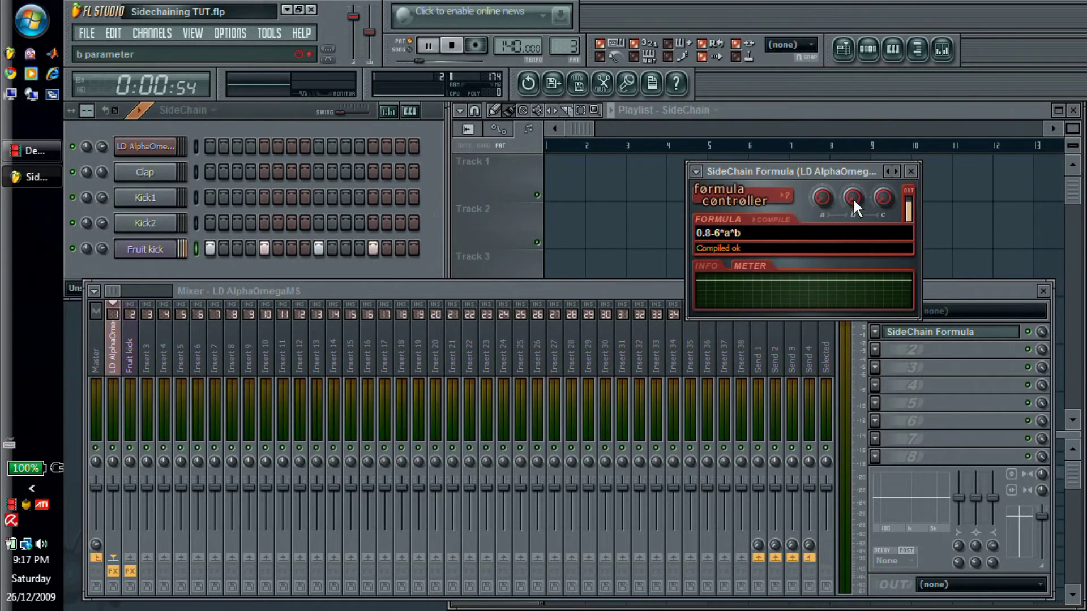
left_click_drag(852, 198, 857, 63)
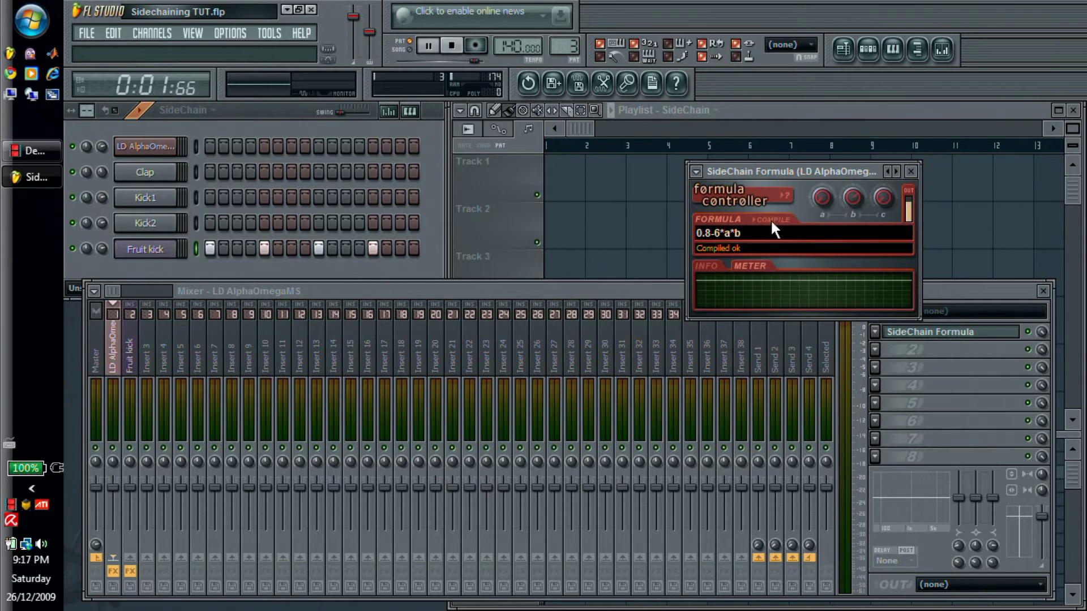
mouse_move(852, 196)
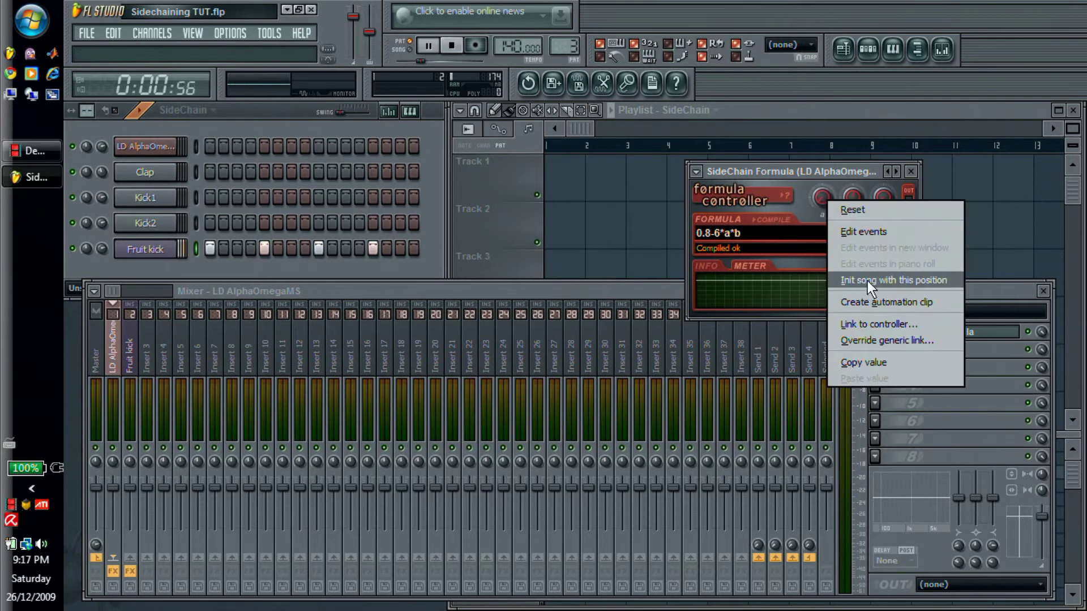
- Link the formula's parameter a to the Fruit kick Peak output, then move the window aside
left_click(891, 326)
left_click(546, 309)
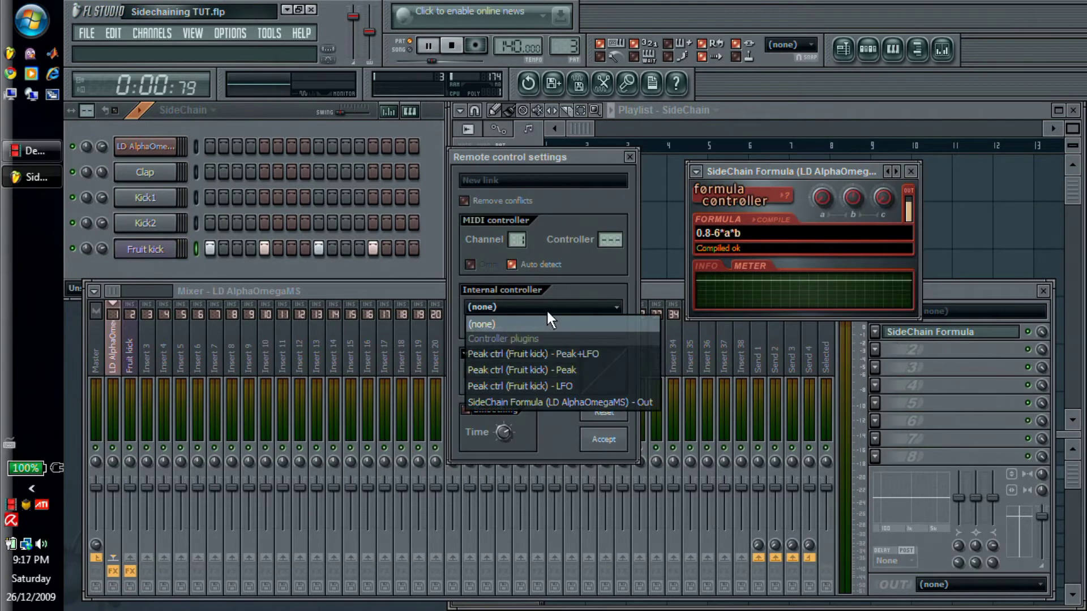
left_click(555, 371)
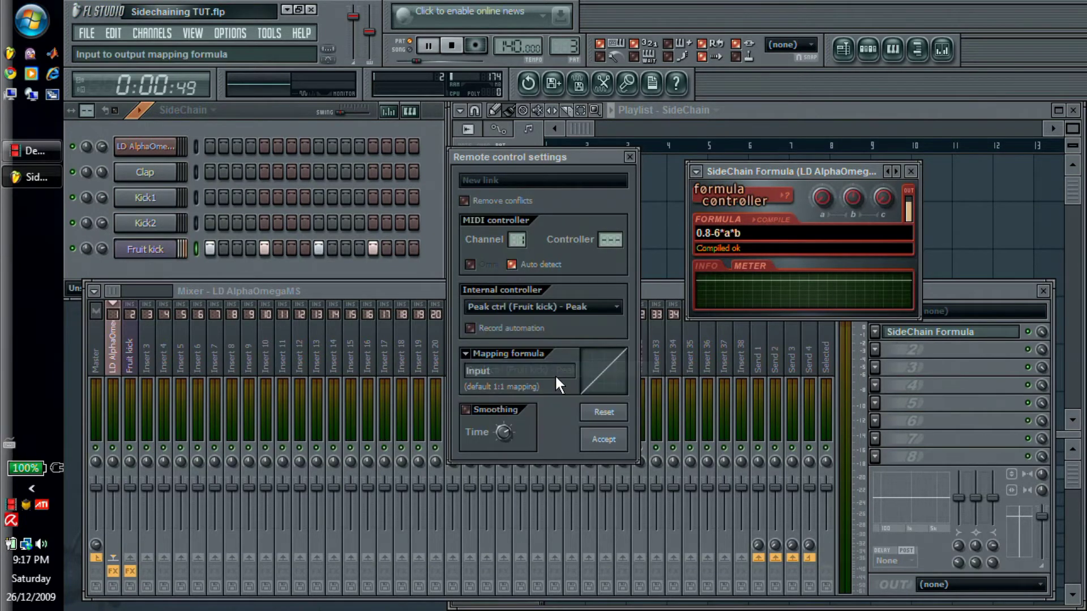
left_click(610, 438)
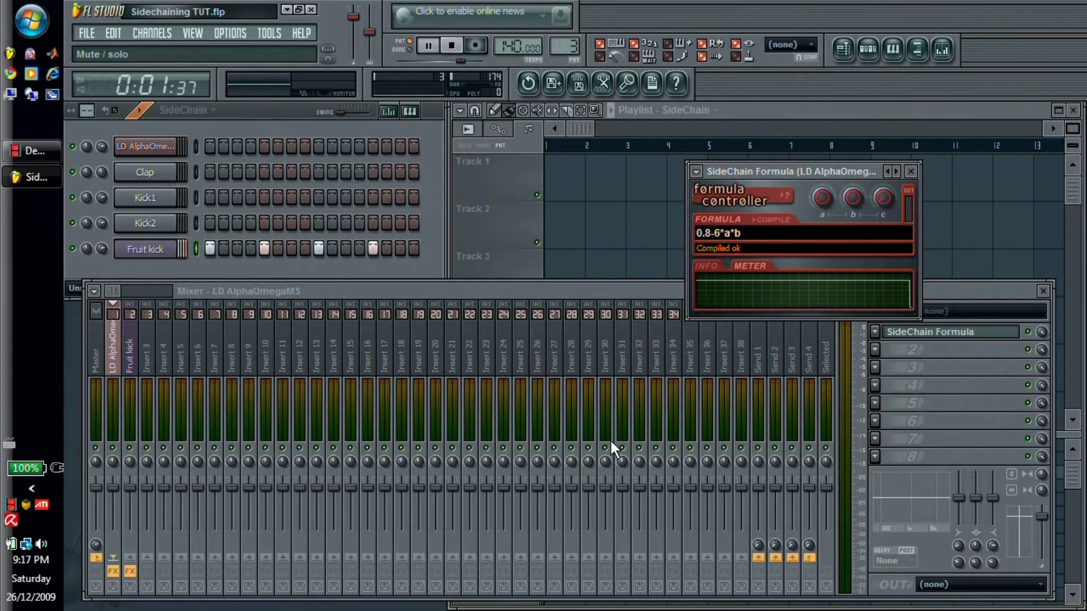
left_click_drag(839, 171, 782, 176)
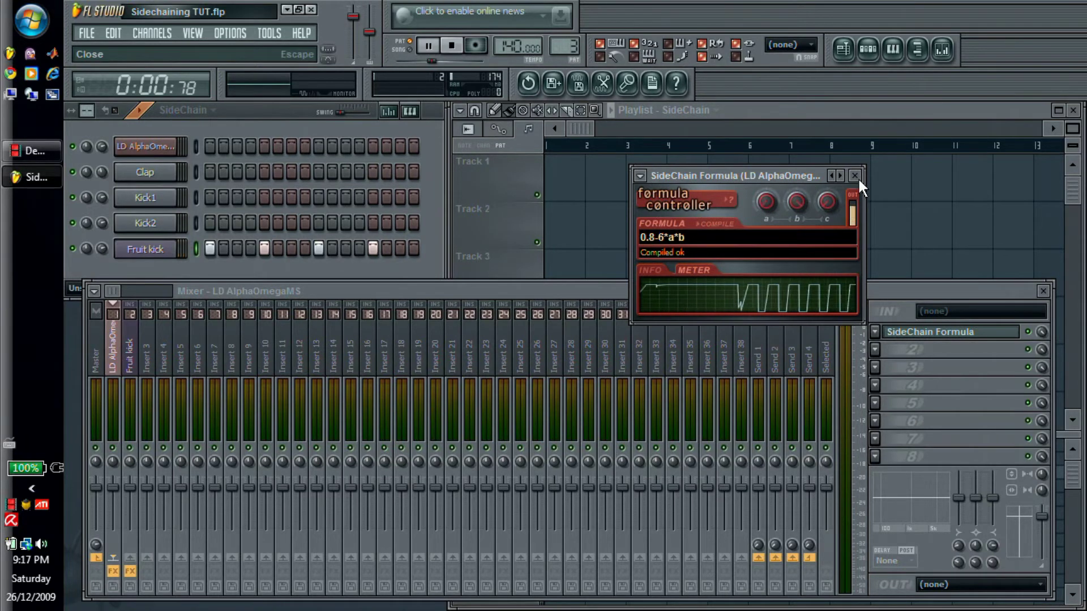
- Create an automation clip for parameter b and bend its rising ramp into a curve
right_click(807, 201)
left_click(855, 300)
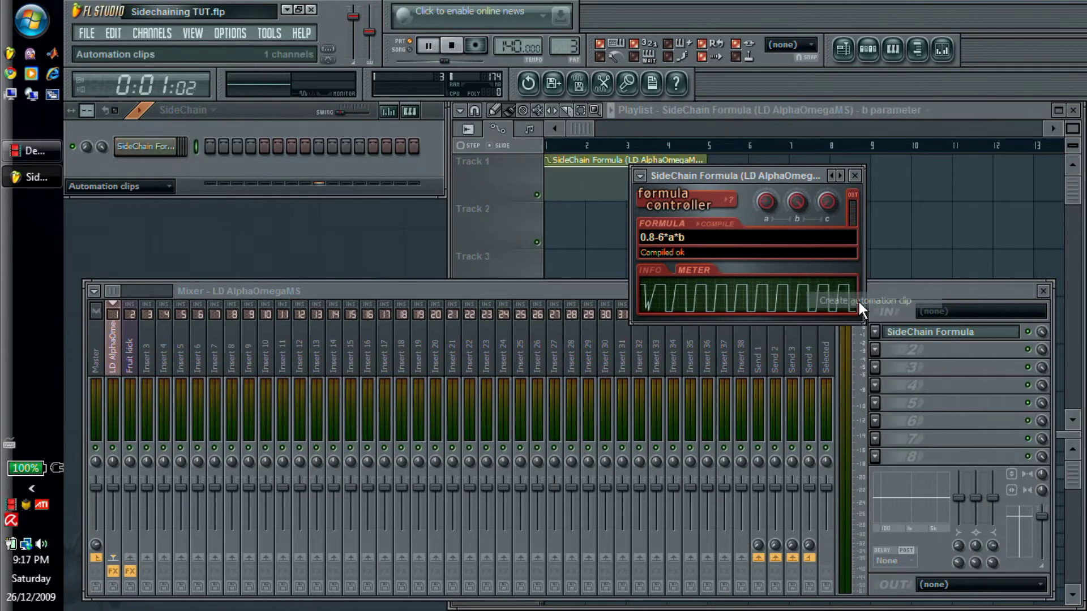
left_click(854, 175)
left_click(547, 166)
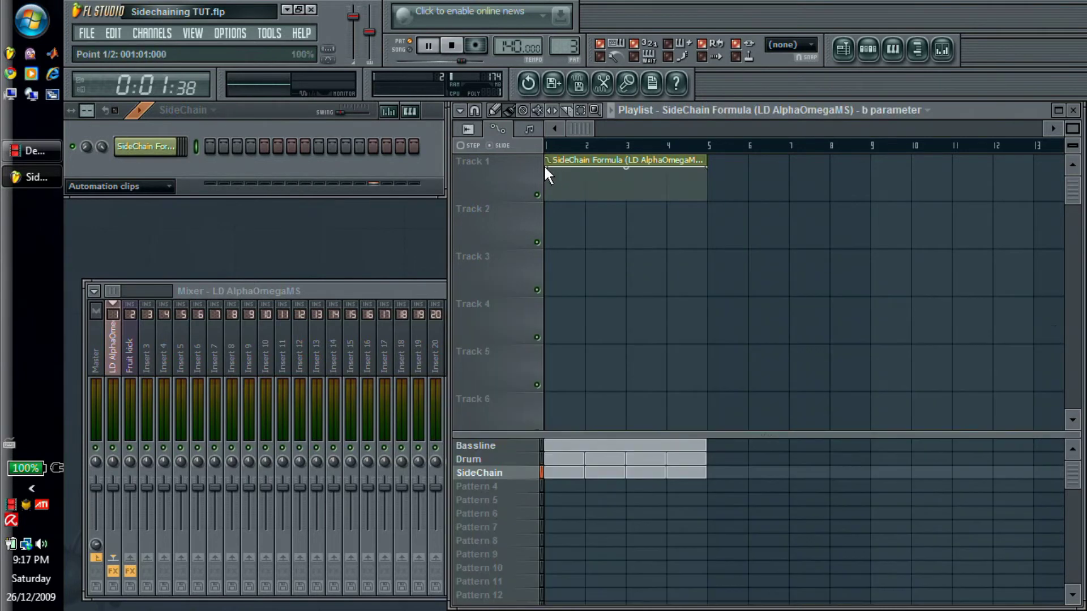
left_click_drag(630, 180, 631, 202)
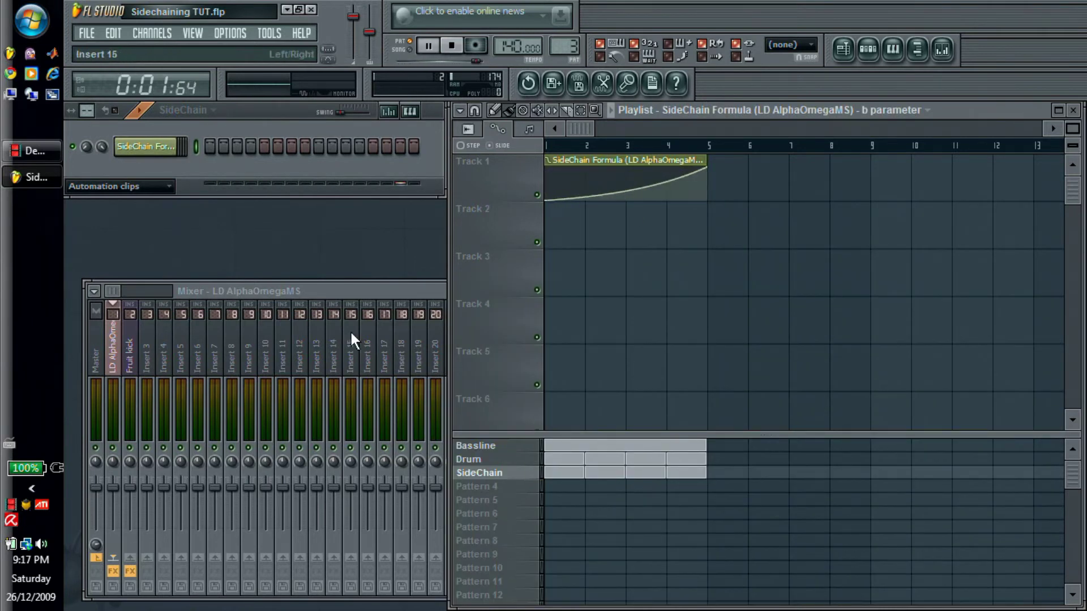
- Switch playback to Song mode and watch the clip play in the playlist
left_click(365, 293)
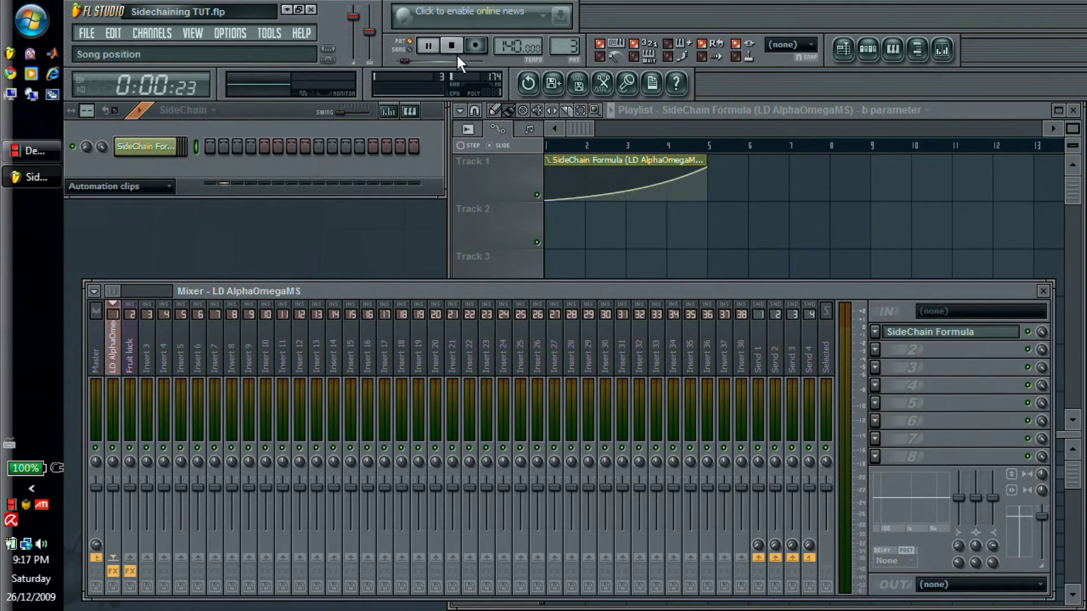
left_click(408, 48)
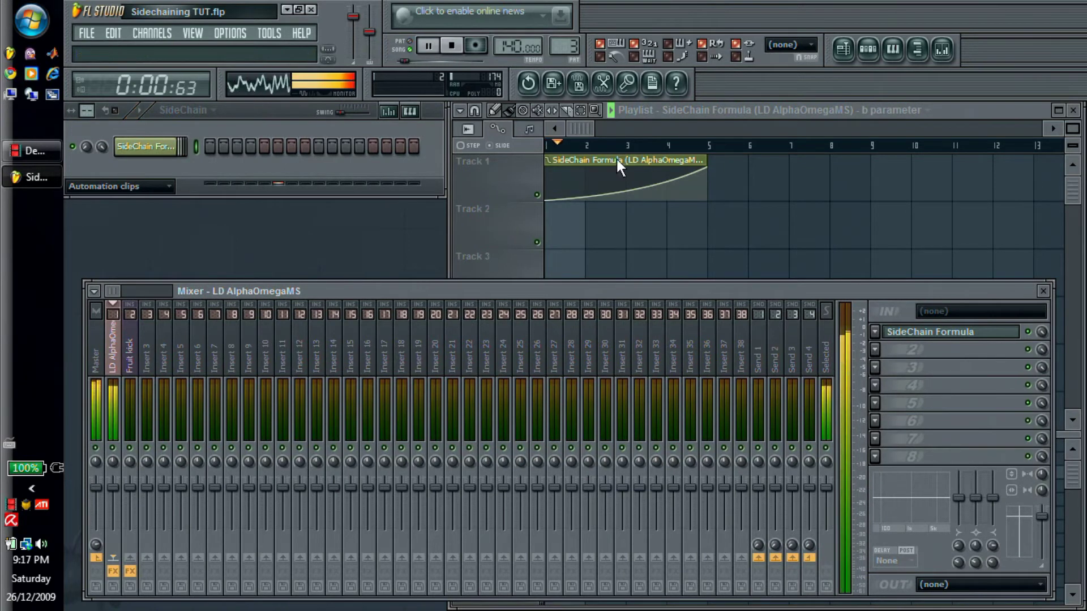
left_click_drag(586, 128, 590, 130)
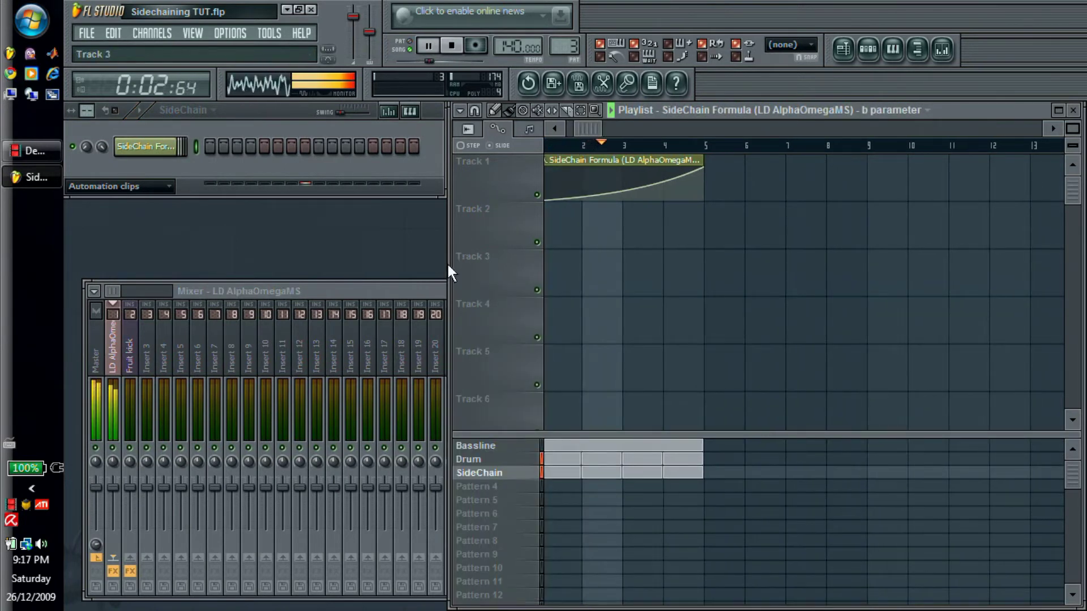
left_click(422, 292)
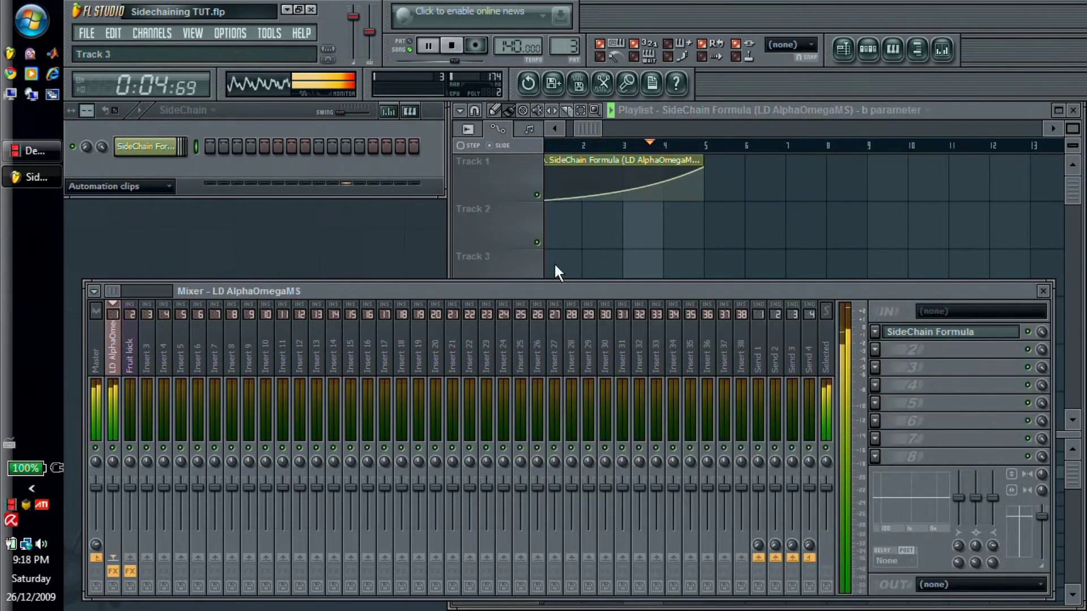
- Stop playback and link the LD AlphaOmegaMS volume to SideChain Formula - Out
left_click(451, 45)
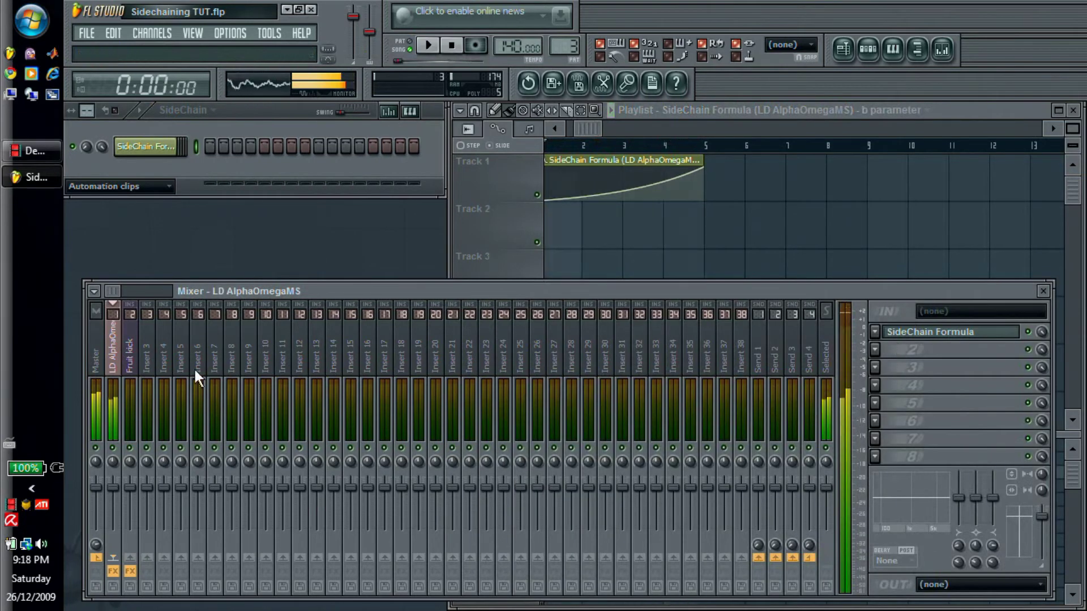
right_click(109, 485)
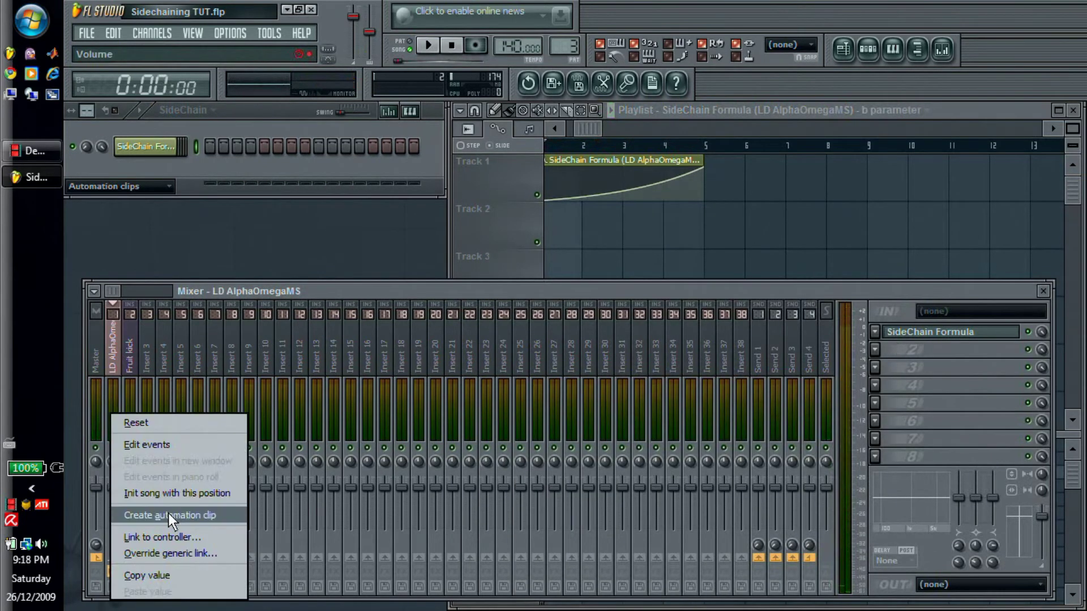
left_click(181, 532)
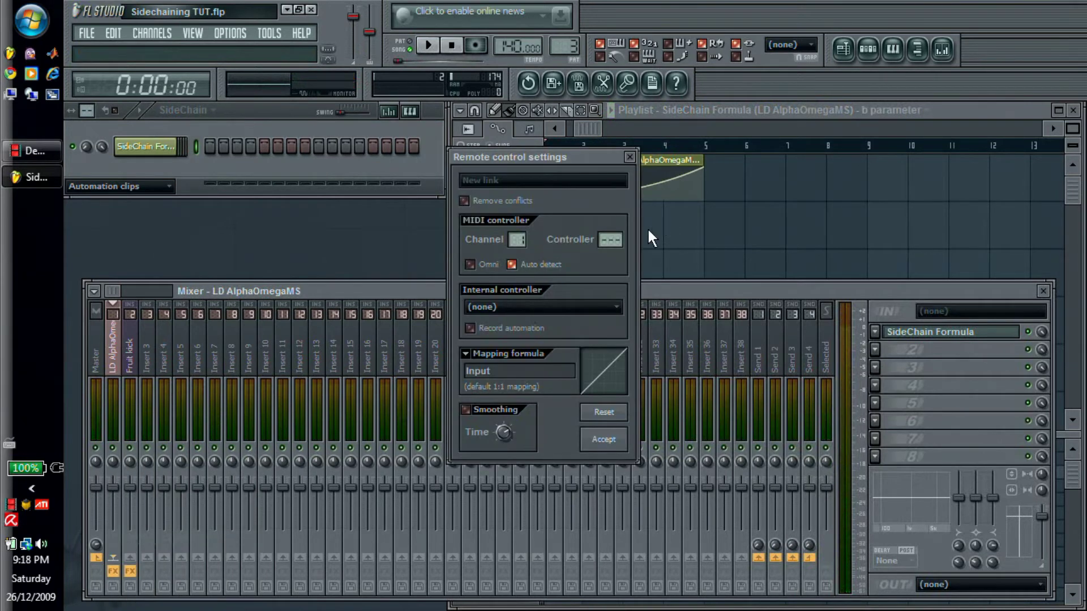
left_click(577, 307)
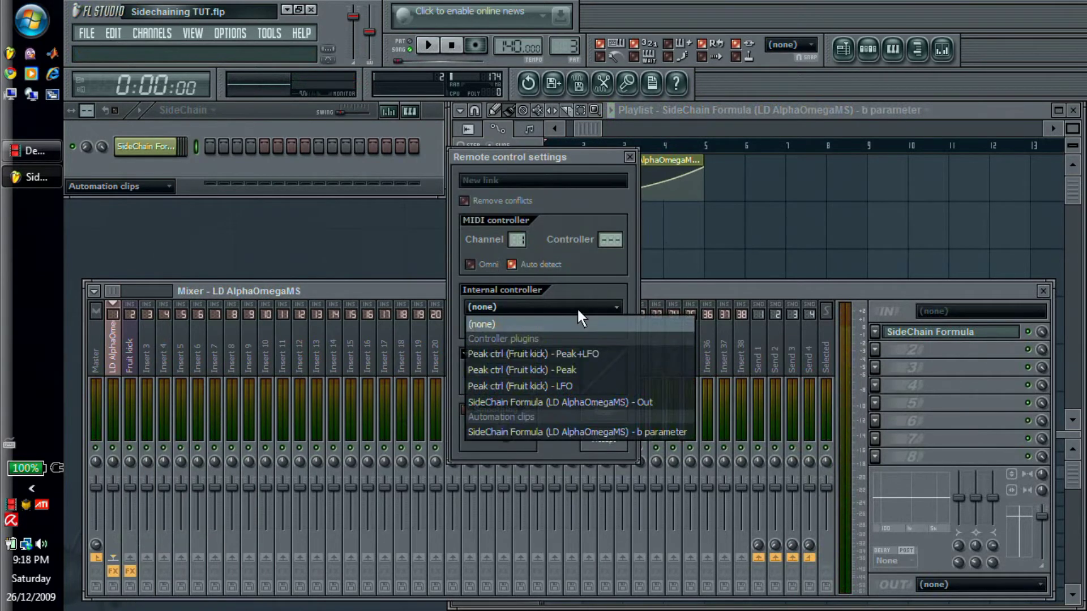
left_click(554, 403)
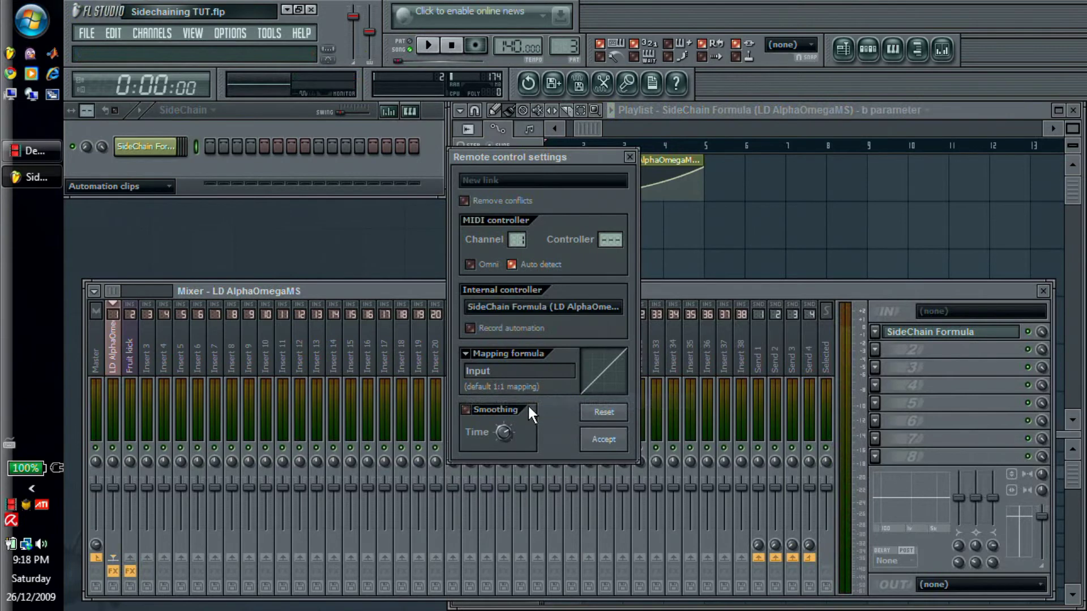
left_click(603, 436)
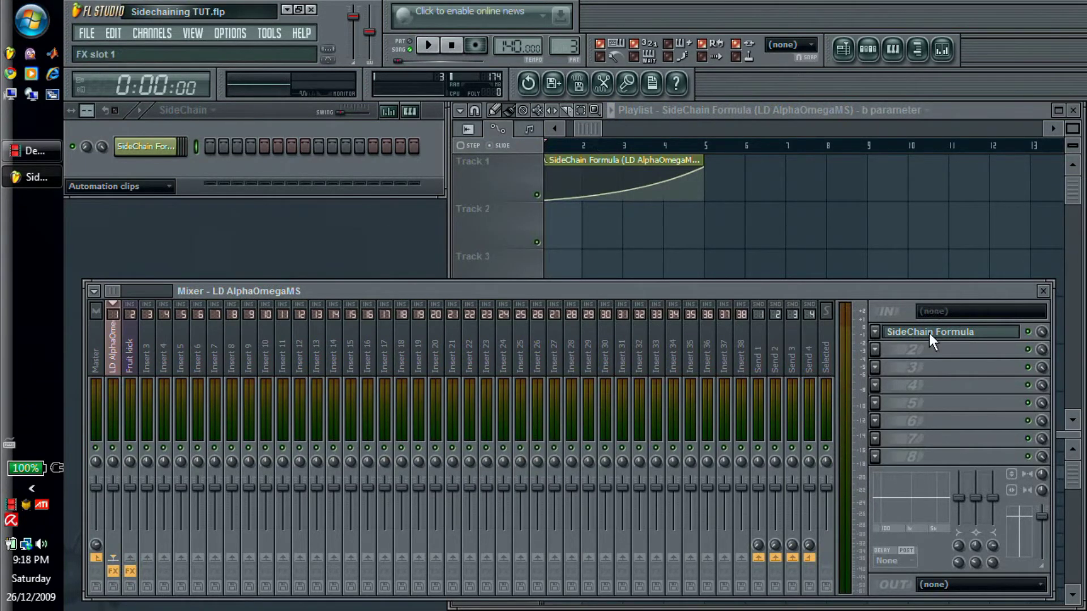
- Play the song with the playlist in front to hear the ducking, then stop
left_click(430, 40)
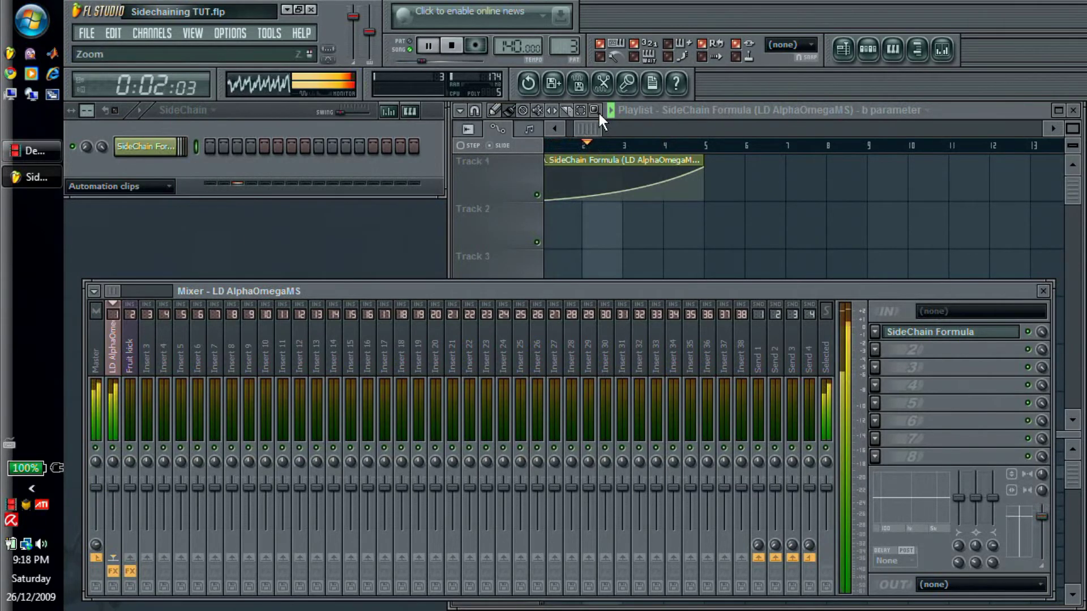
left_click_drag(590, 127, 615, 128)
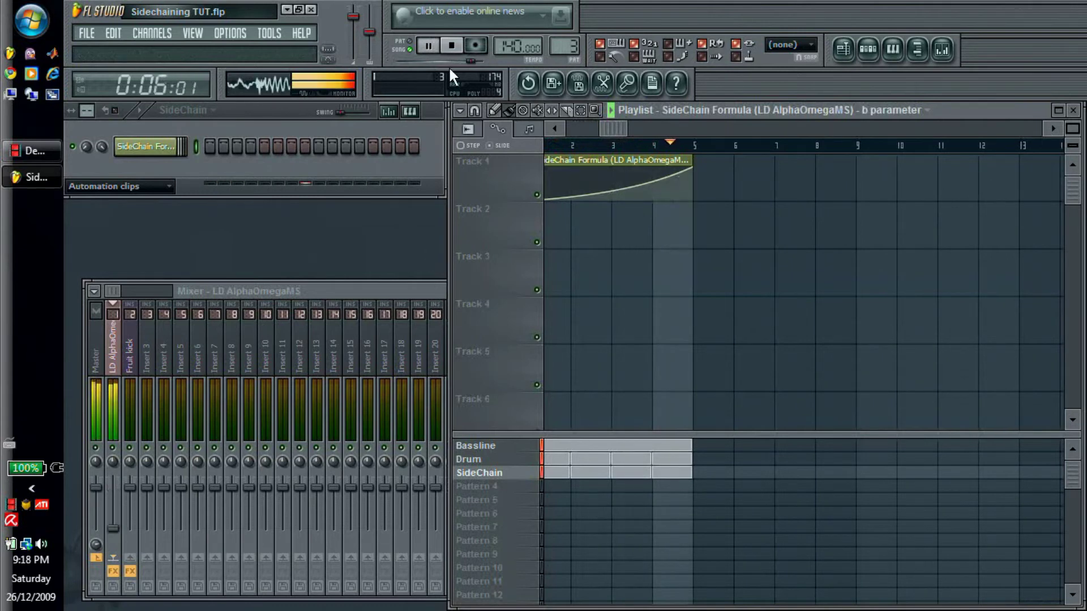
left_click(453, 46)
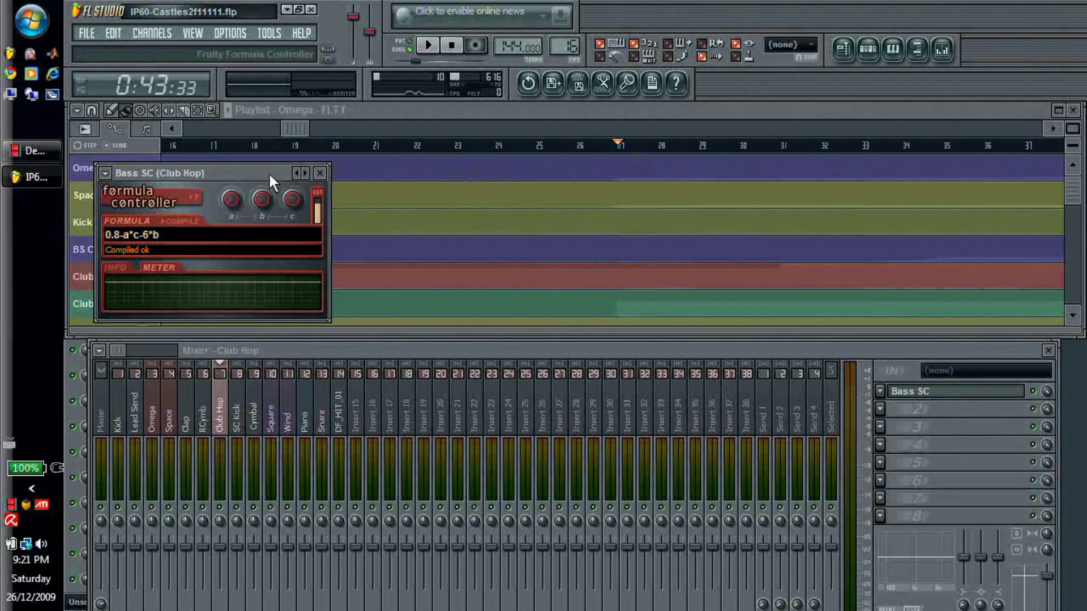
- Move the Bass SC formula window higher, then bring the Castles playlist to the front
left_click_drag(269, 172, 286, 114)
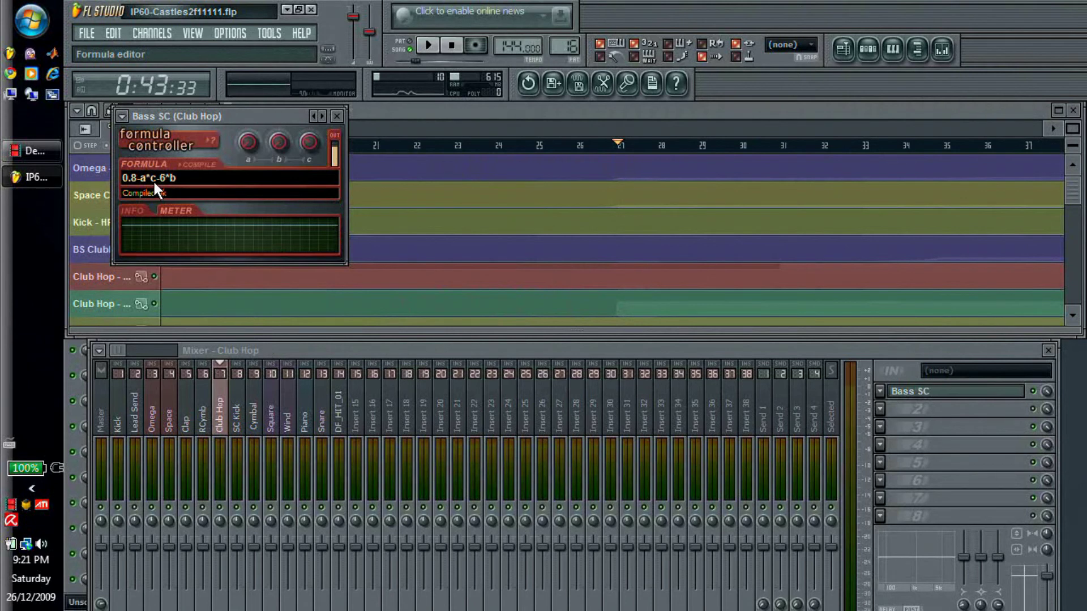
left_click(549, 317)
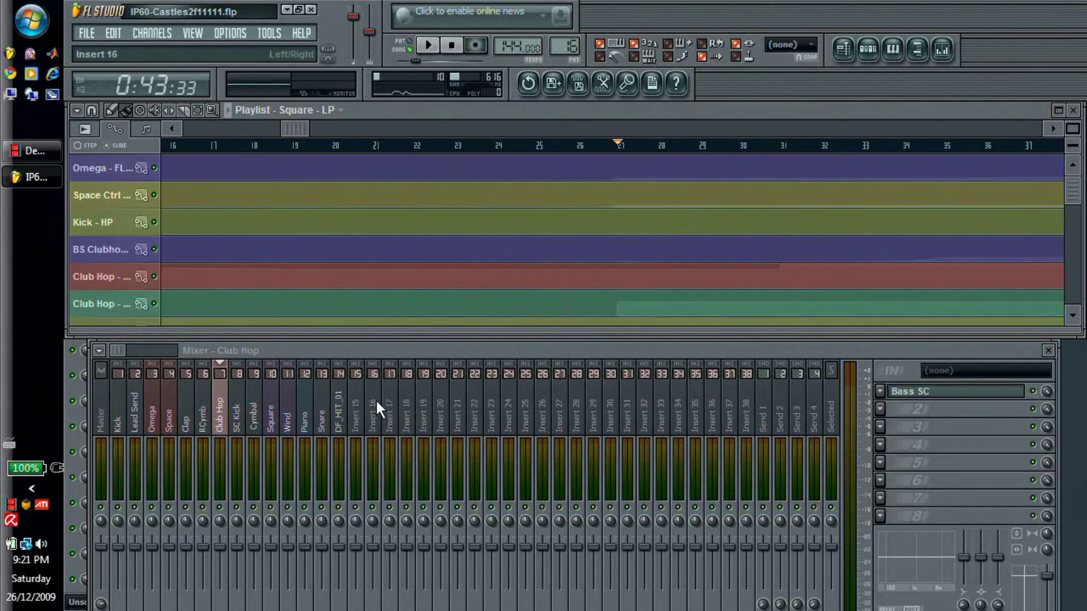
- Inspect the Snare, Piano, Square, SC Kick and Kick effects, then open Club Hop's Bass SC controller
left_click(330, 421)
left_click(305, 423)
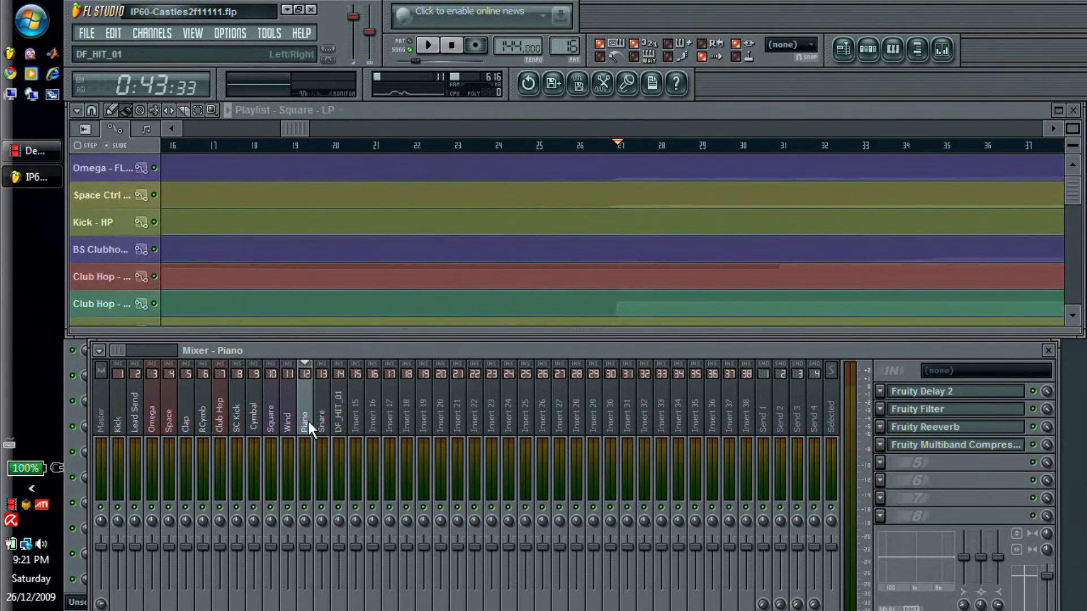
left_click(287, 424)
left_click(270, 424)
left_click(237, 421)
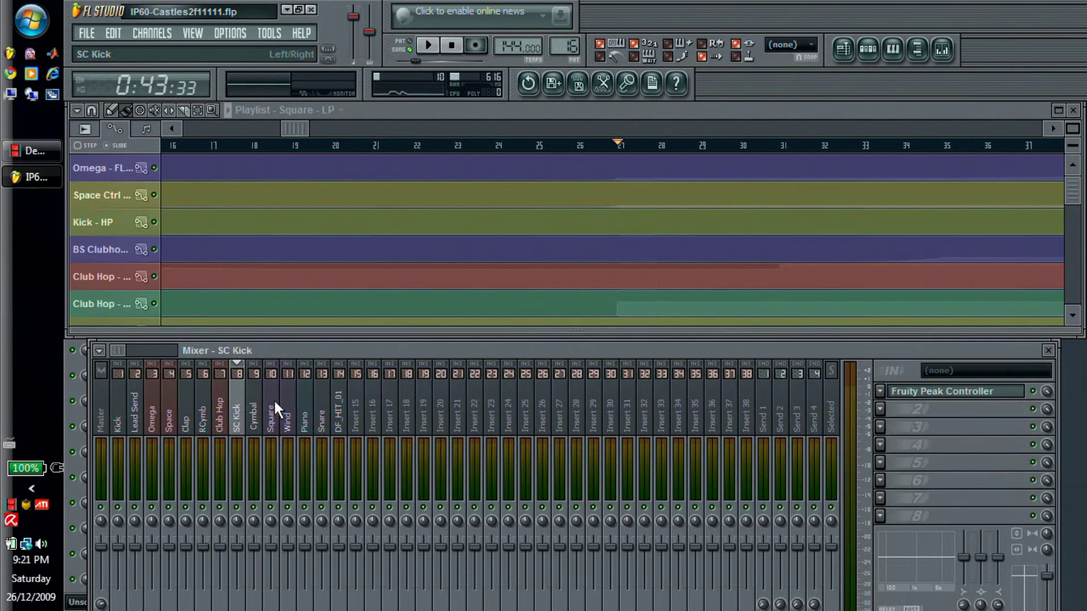
left_click(115, 421)
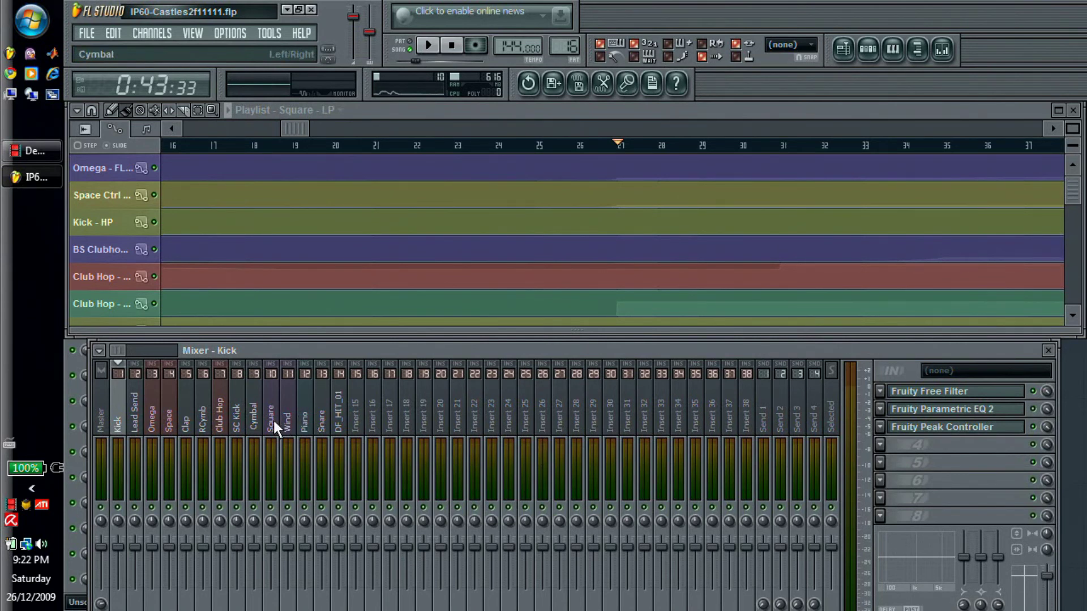
left_click(223, 417)
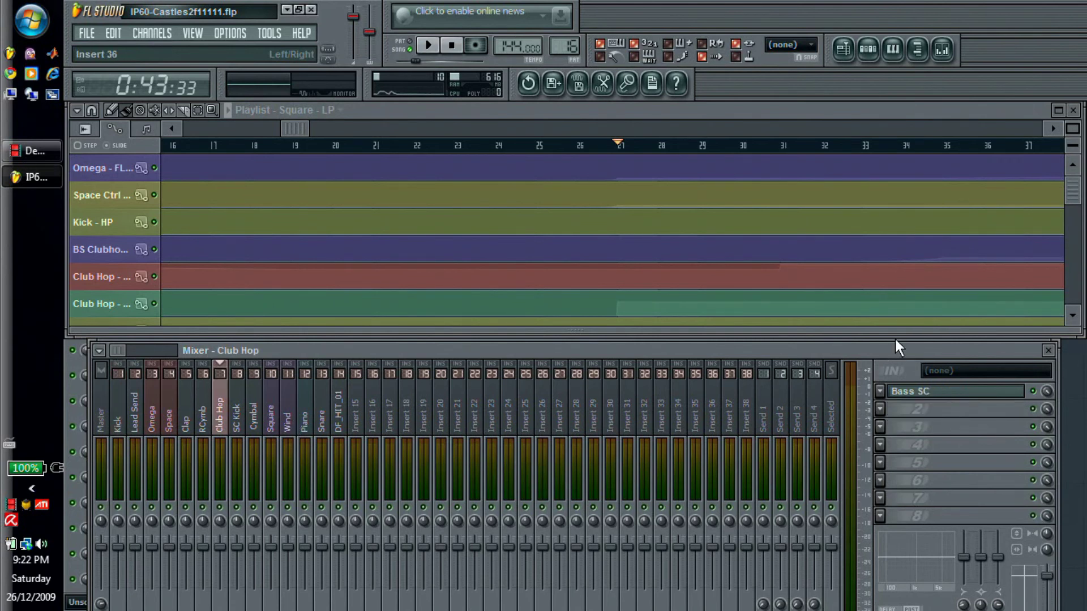
left_click(979, 392)
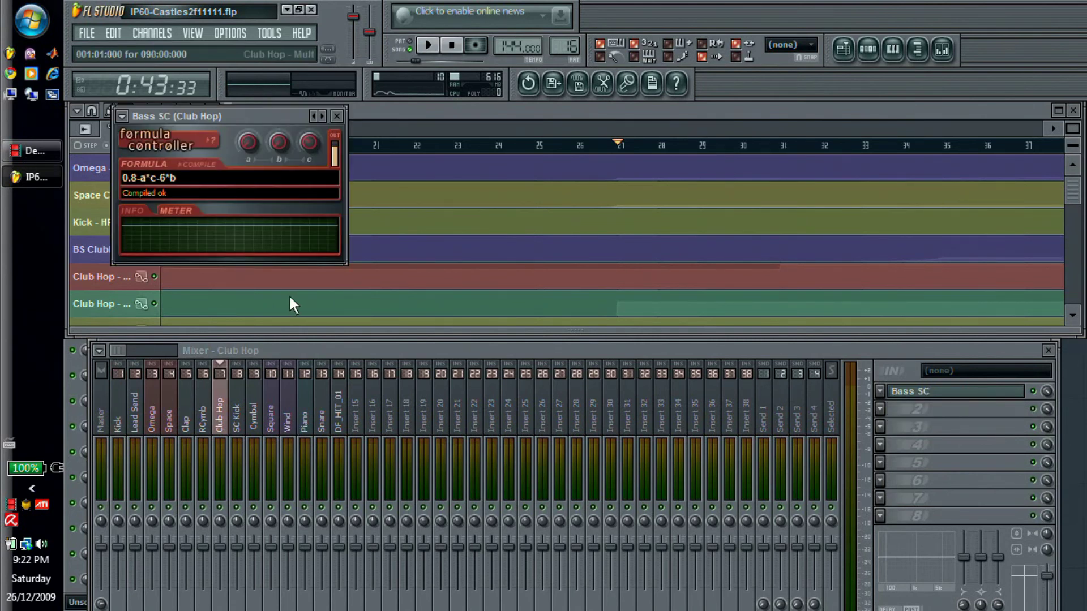
left_click_drag(253, 119, 259, 150)
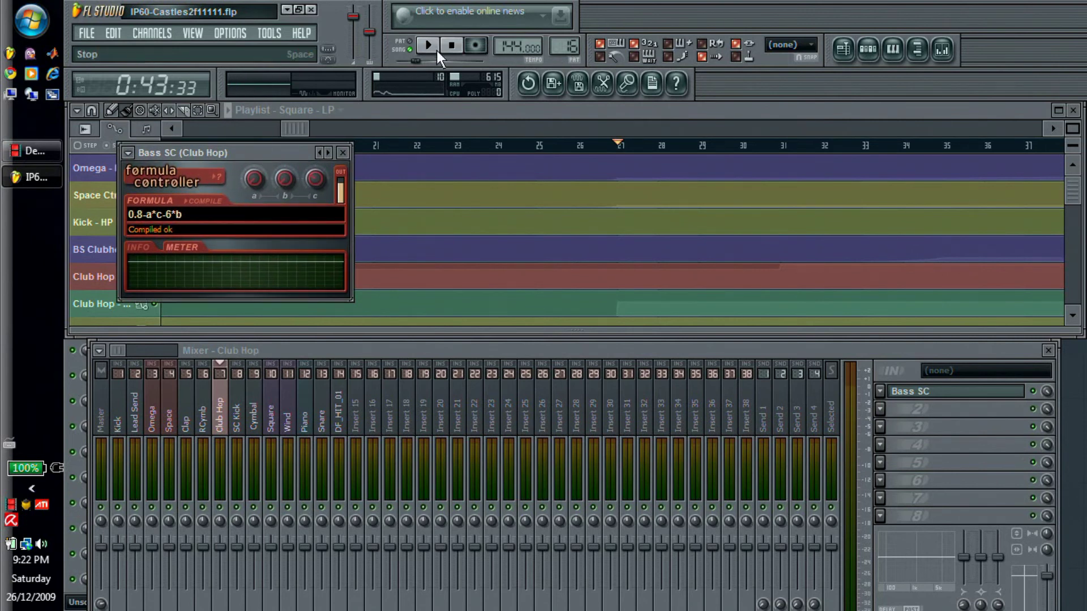